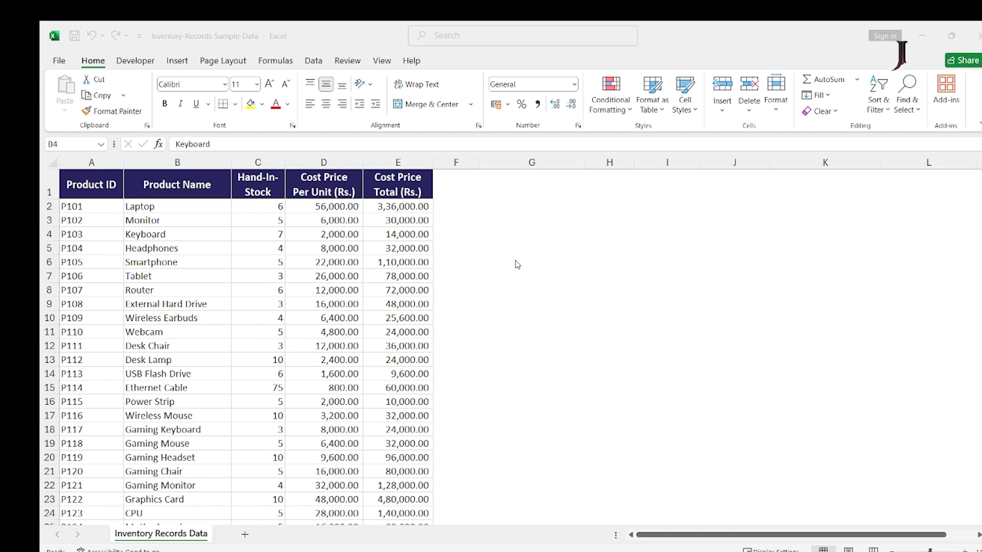
Step: Copy the header row A1:E1 to the range starting at G7, and narrow column G
click(103, 185)
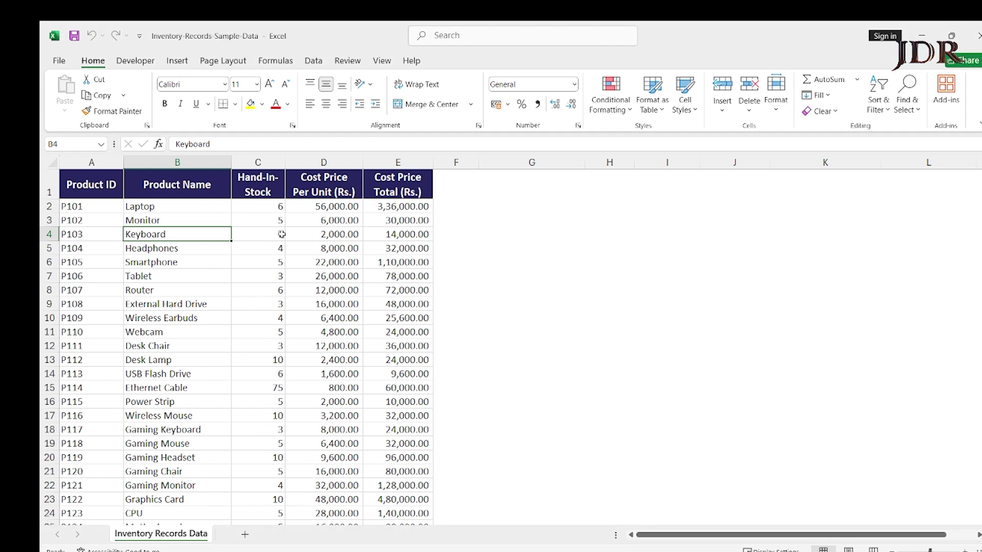
key(Up)
key(ctrl+Home)
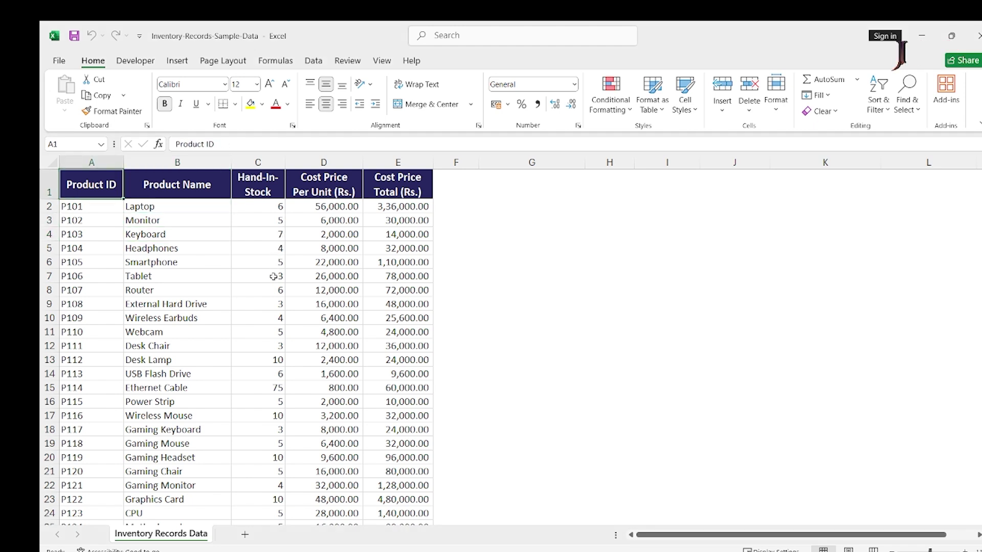
key(ctrl+shift+Right)
key(ctrl+c)
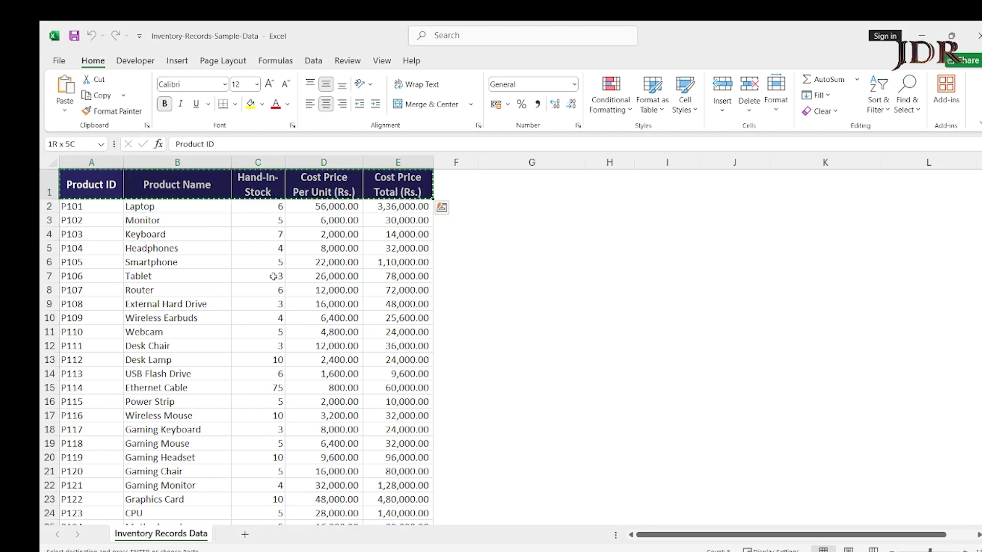
click(532, 279)
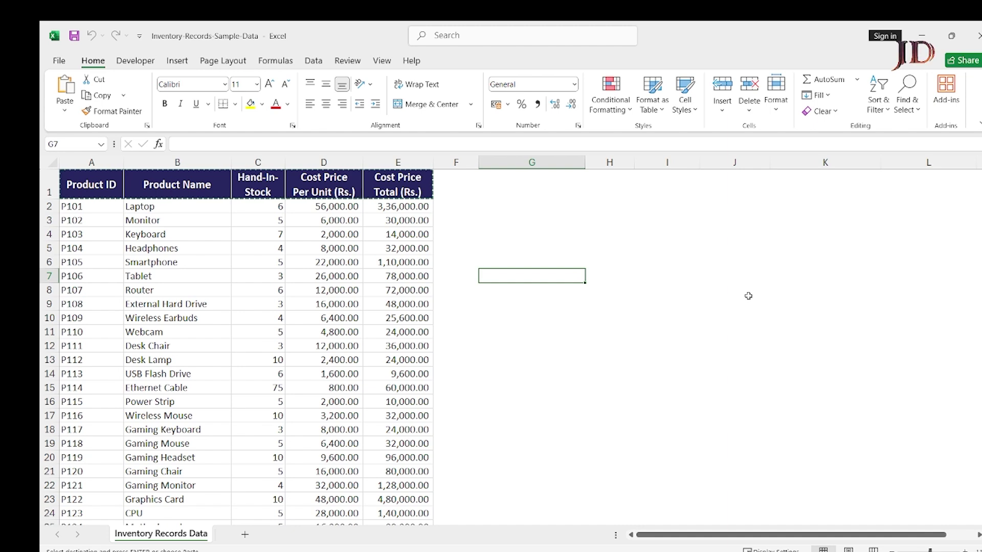
drag(586, 161, 560, 155)
key(alt+e)
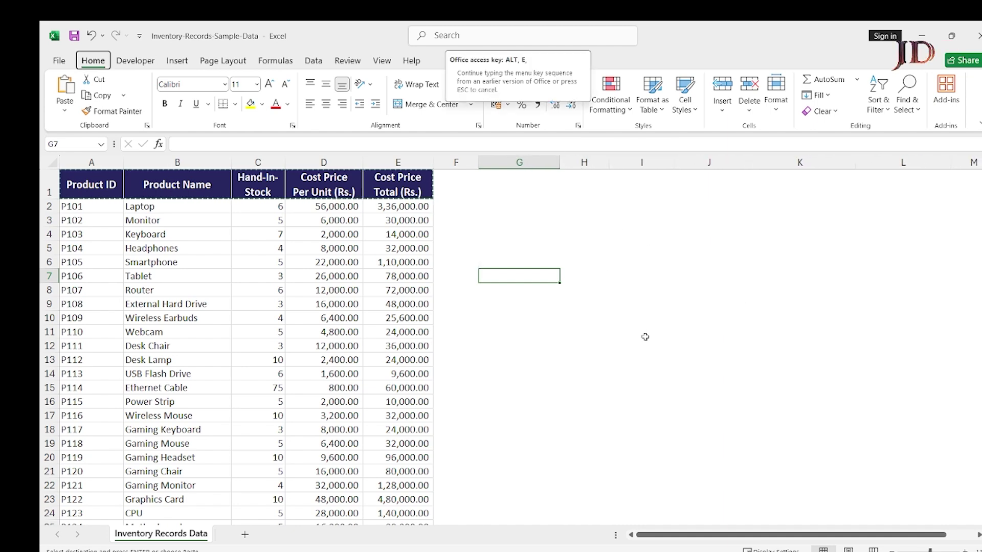
key(s)
key(Return)
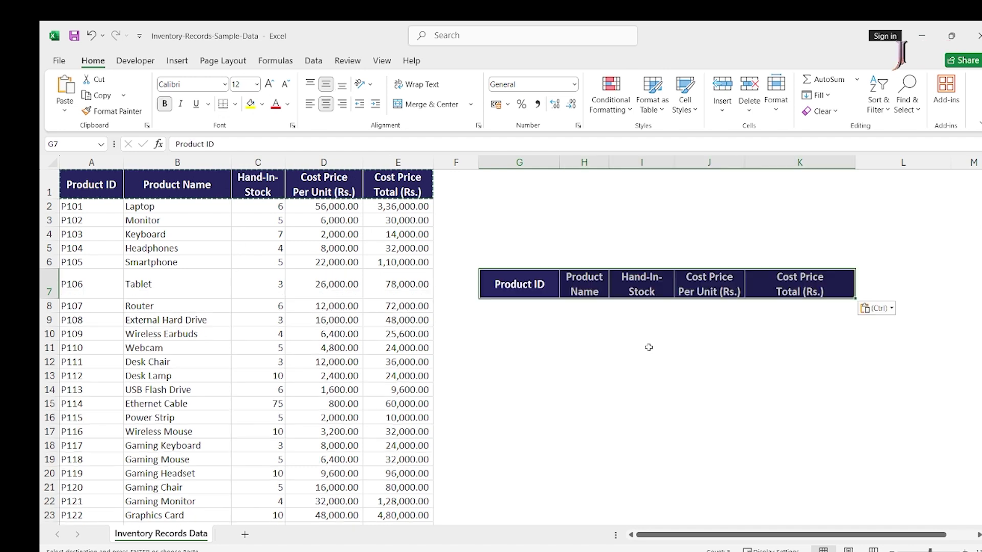
Step: Widen column H so the copied Product Name heading fits on one line
click(536, 162)
click(603, 158)
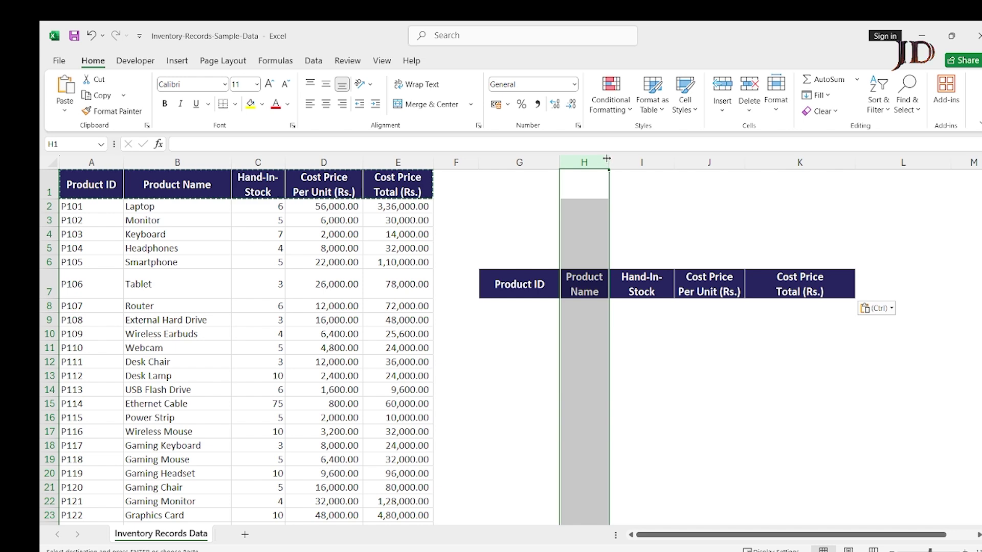
drag(607, 158, 653, 158)
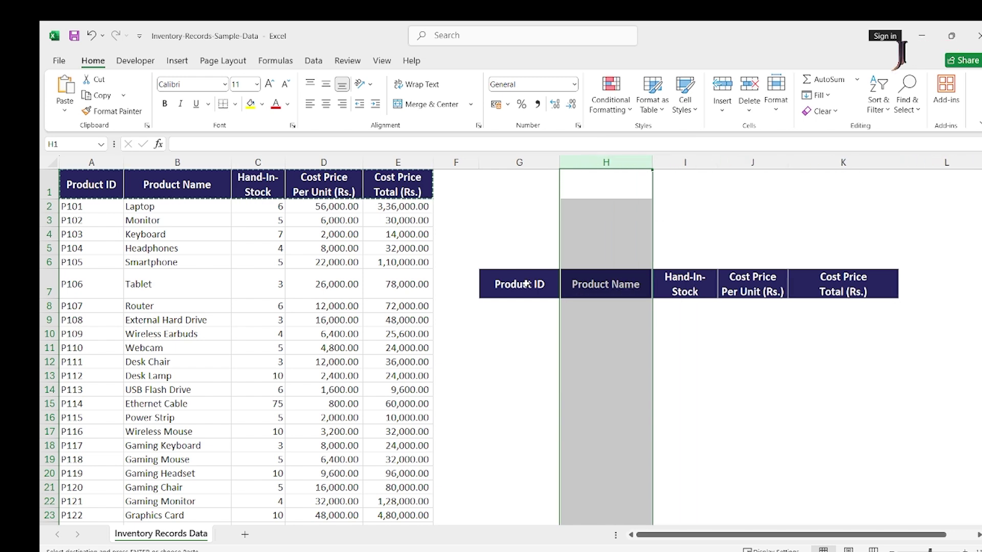
Step: Copy the header row G7:K7 to the range starting at G16
drag(526, 283, 881, 280)
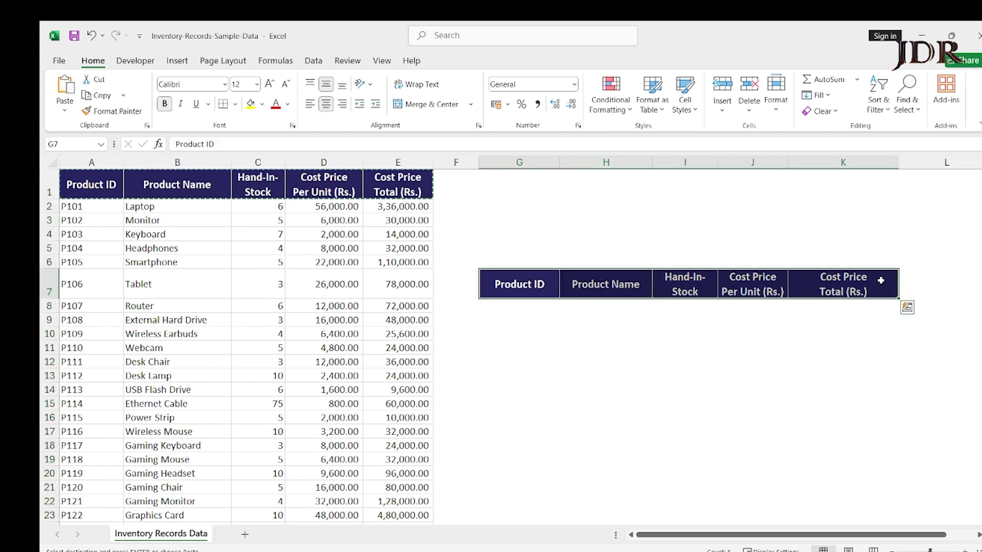
key(ctrl+c)
scroll(570, 395, down, 2)
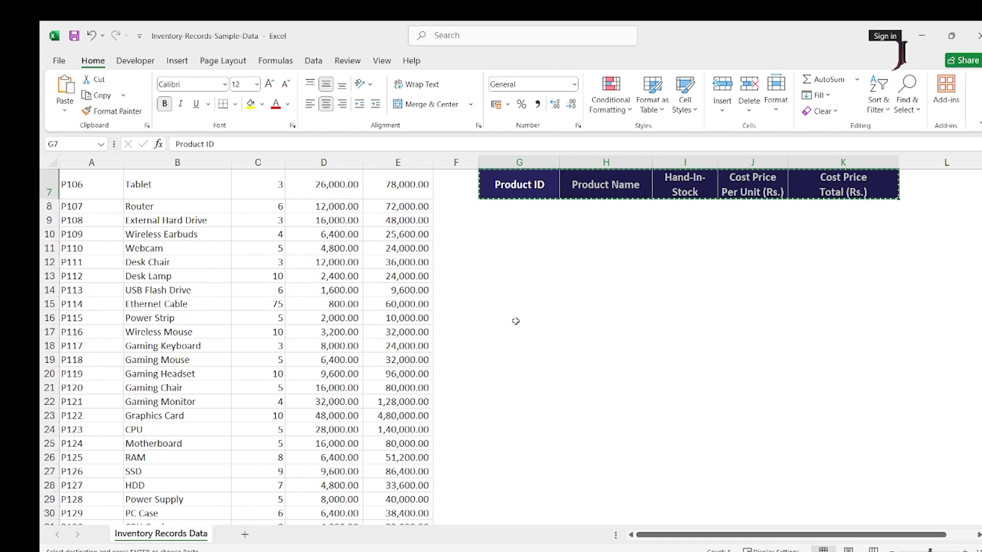
click(515, 322)
scroll(517, 319, up, 2)
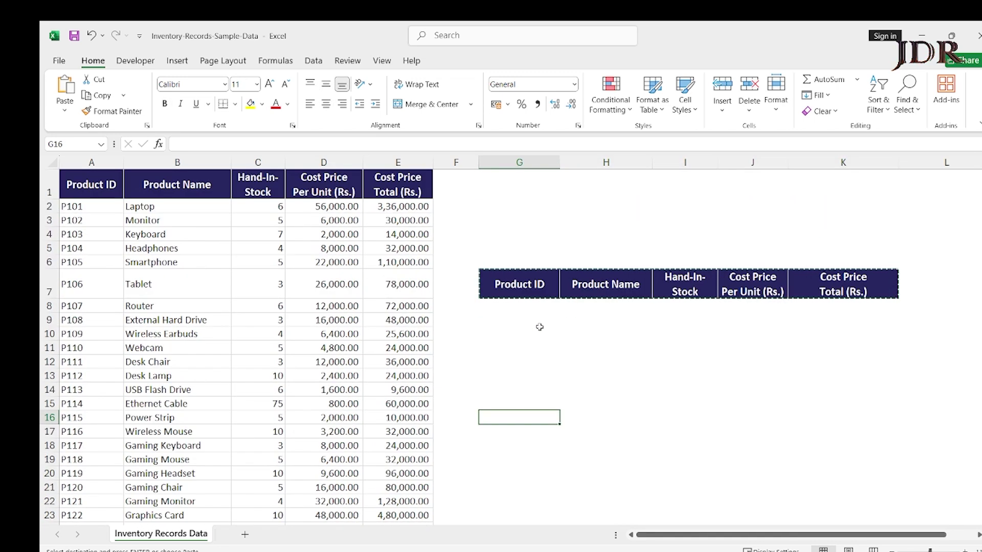
key(ctrl+v)
Step: Copy the header row G16:K16 to the range starting at G24
scroll(537, 358, down, 2)
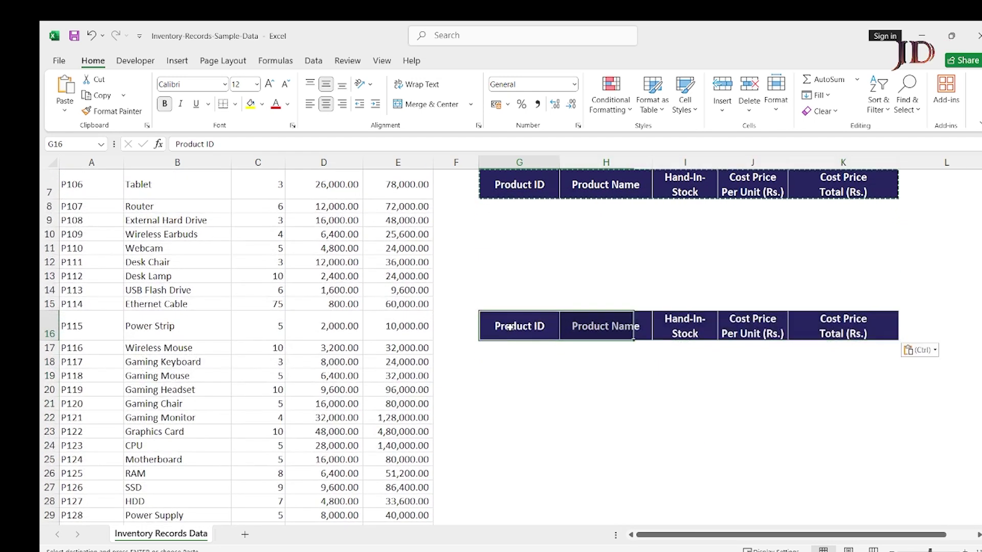
drag(511, 327, 839, 333)
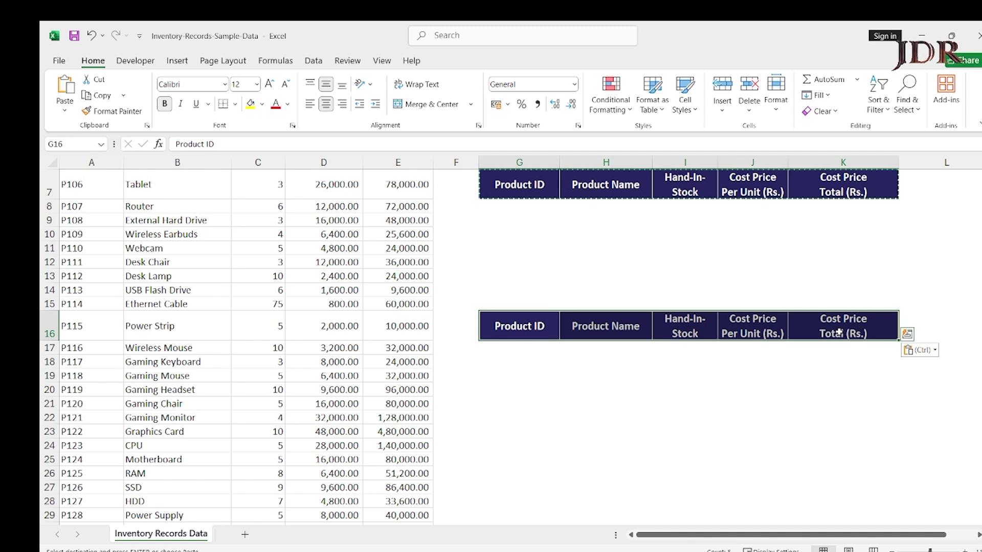
key(ctrl+c)
click(539, 442)
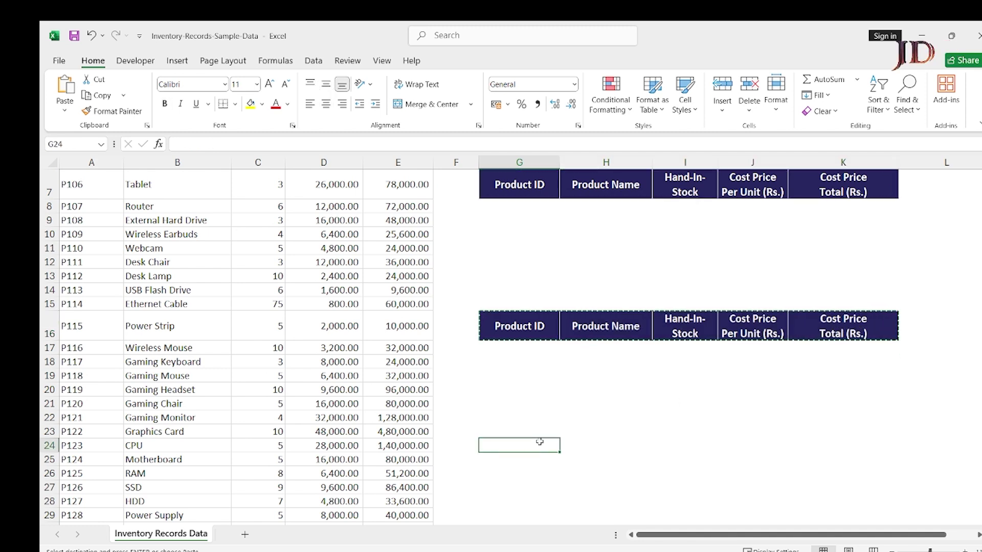
key(ctrl+v)
Step: Widen column F and enter the label vlookup in F7 beside the first copied header row
scroll(522, 330, up, 1)
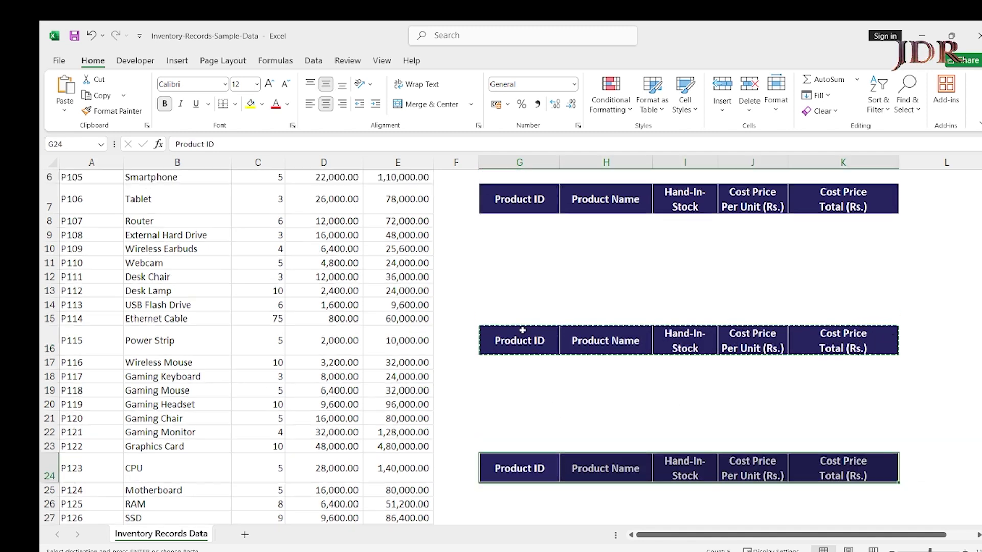
scroll(522, 331, up, 2)
drag(479, 162, 515, 165)
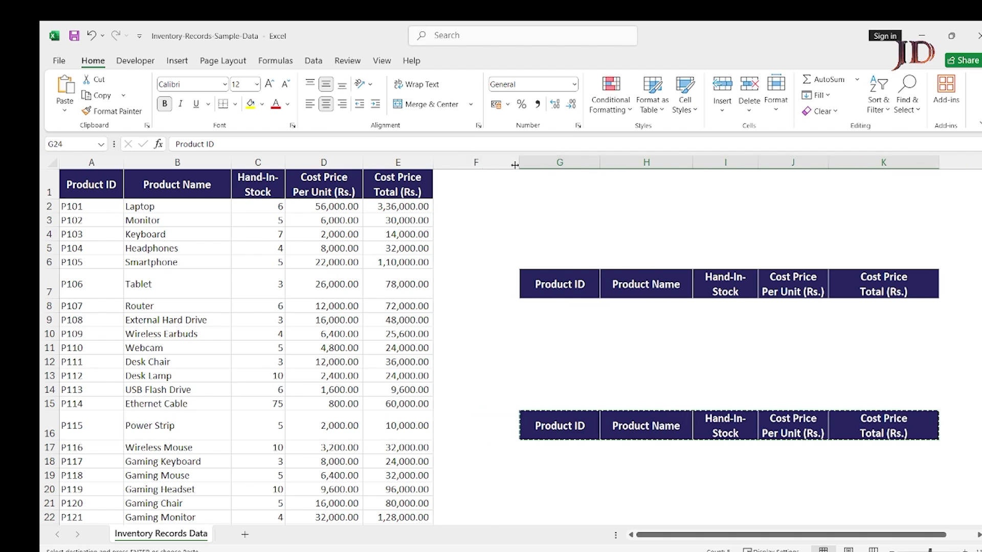
click(473, 289)
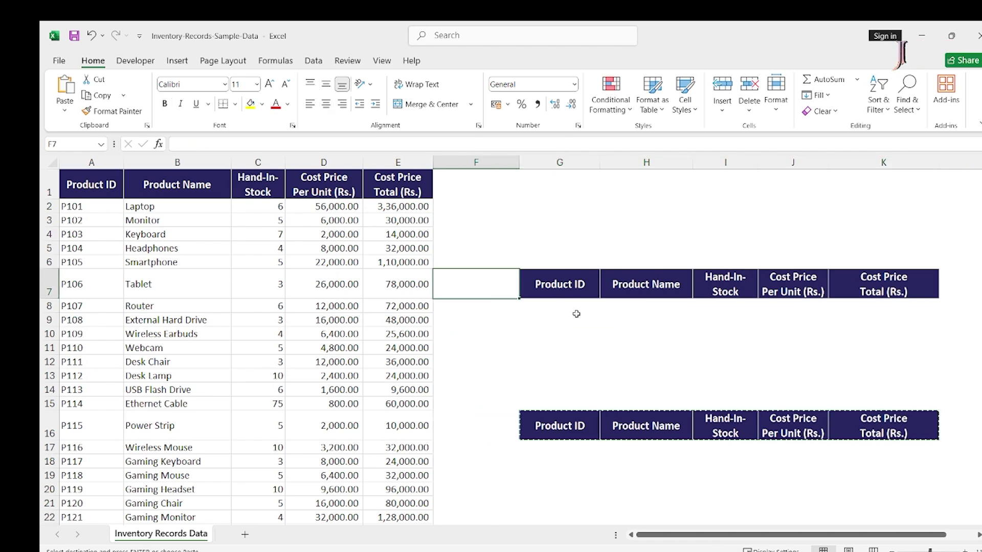
text(vlo)
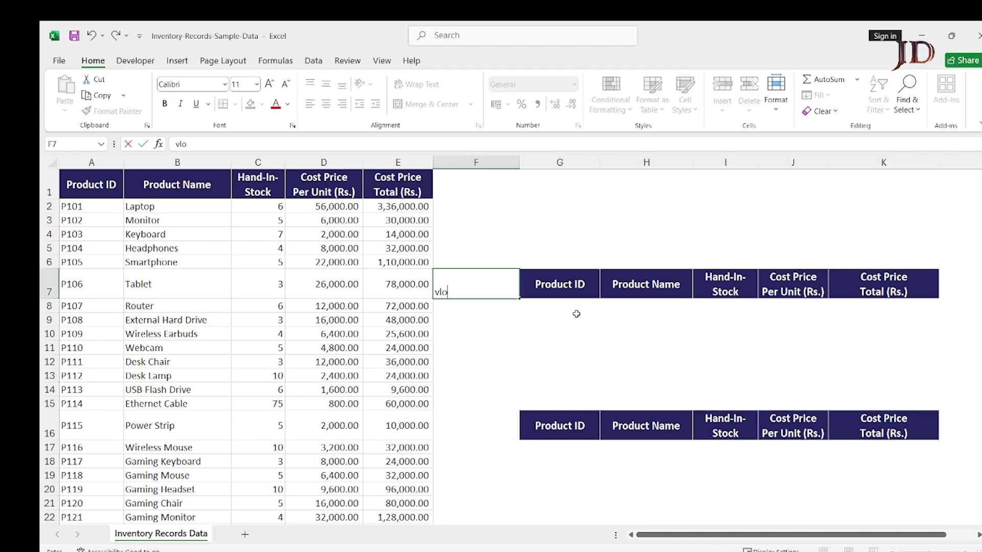
text(okup)
key(Return)
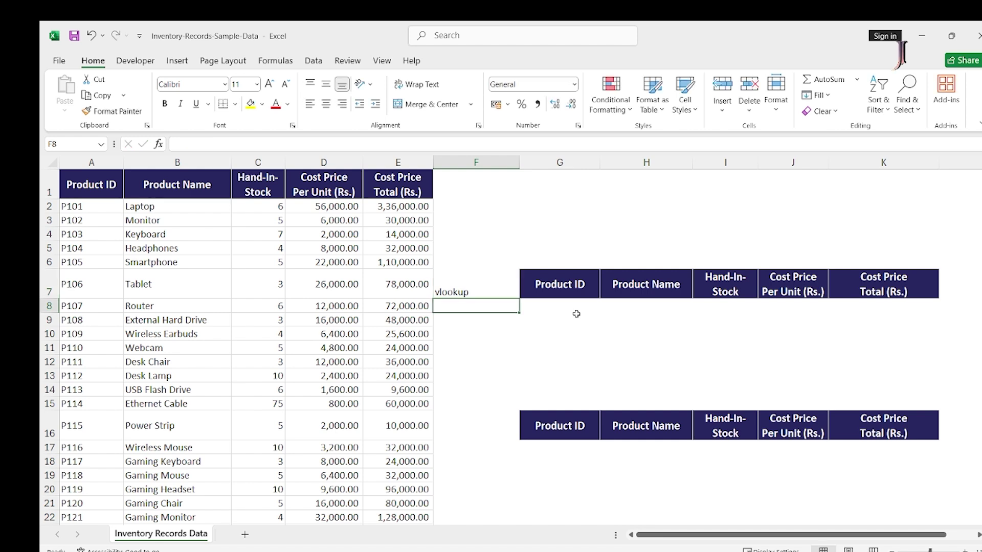
Step: Enter the label xlookup in F16 beside the second copied header row
key(Down)
key(Down)
key(Down)
key(Down)
key(Down)
key(Down)
key(Down)
key(Down)
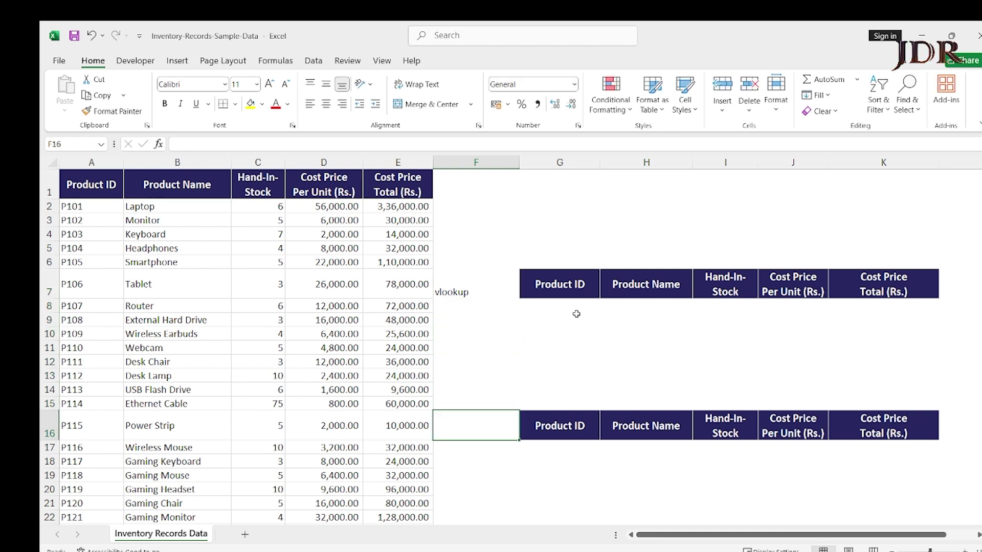
text(xloo)
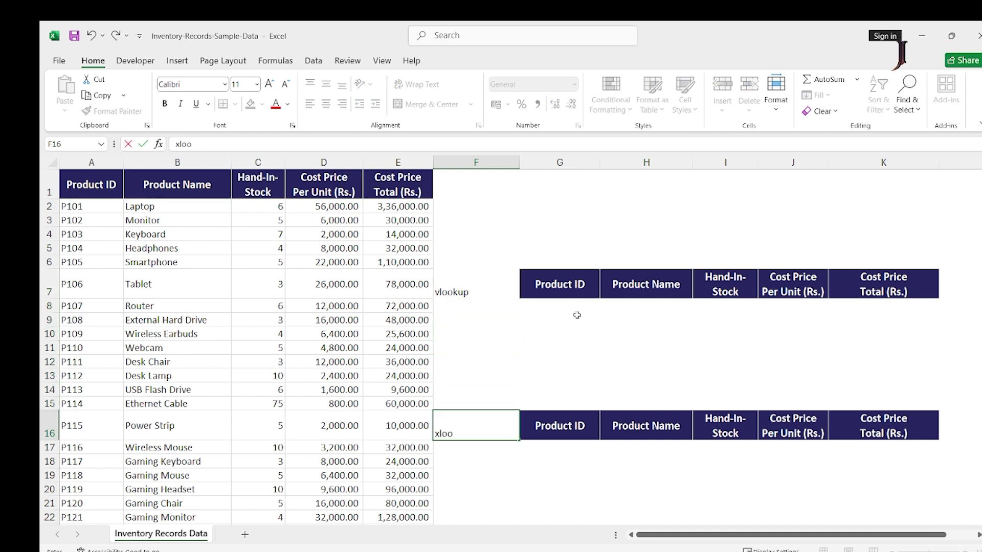
text(kup)
key(Return)
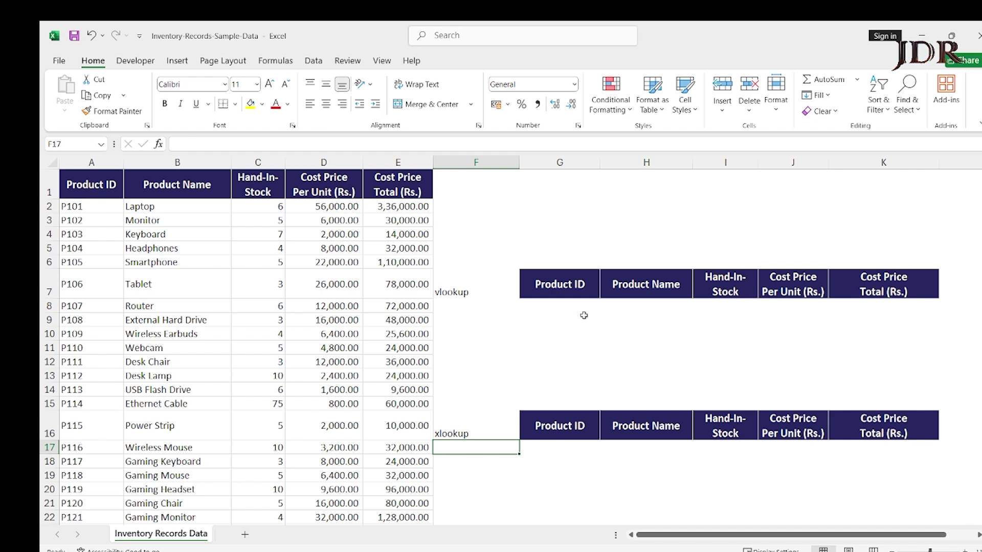
Step: Enter the label dget in F24 beside the third copied header row
scroll(577, 315, down, 3)
click(471, 401)
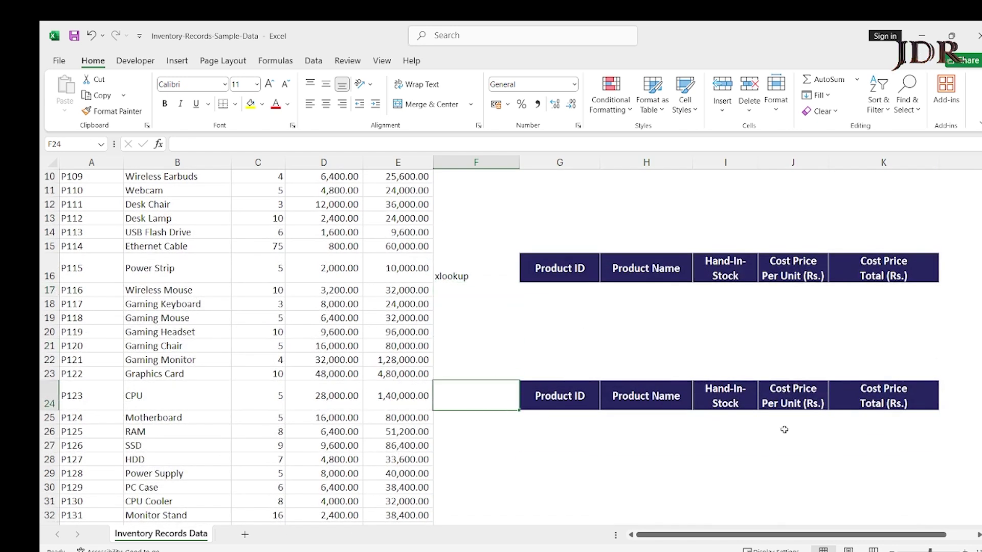
text(dget)
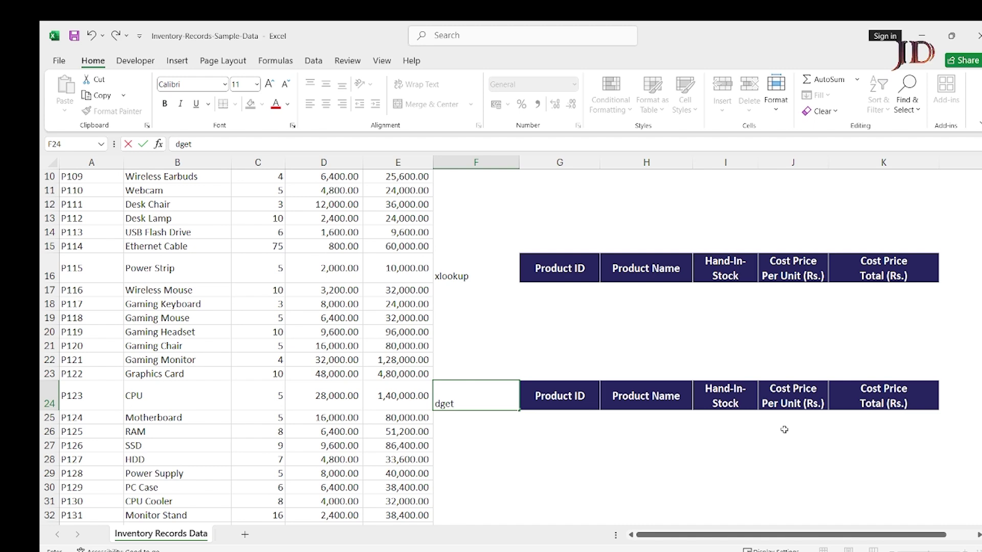
key(Return)
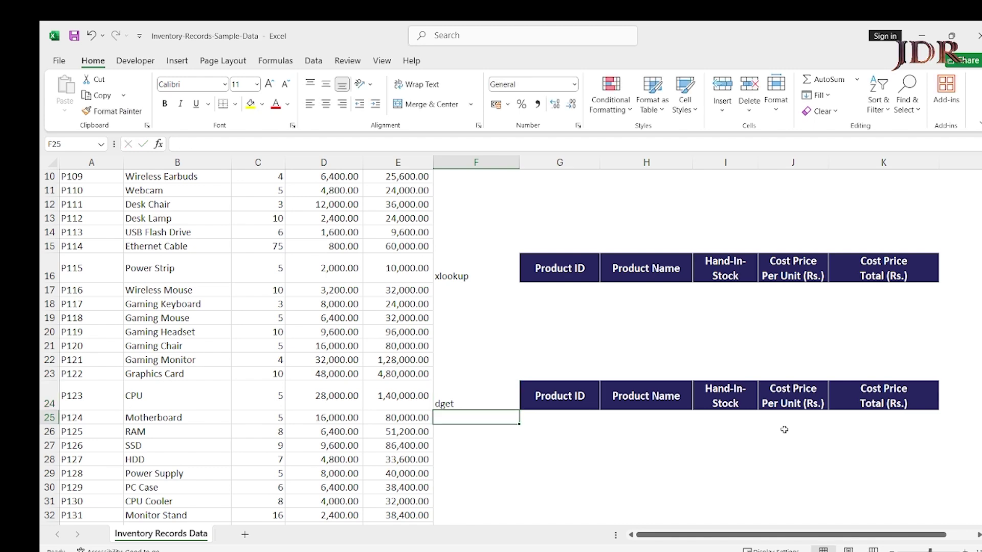
Step: Look over the vlookup, xlookup and dget labels in column F and their header rows
key(Up)
key(Up)
key(Up)
key(Up)
key(Up)
key(Up)
key(Up)
key(Up)
key(Up)
key(Up)
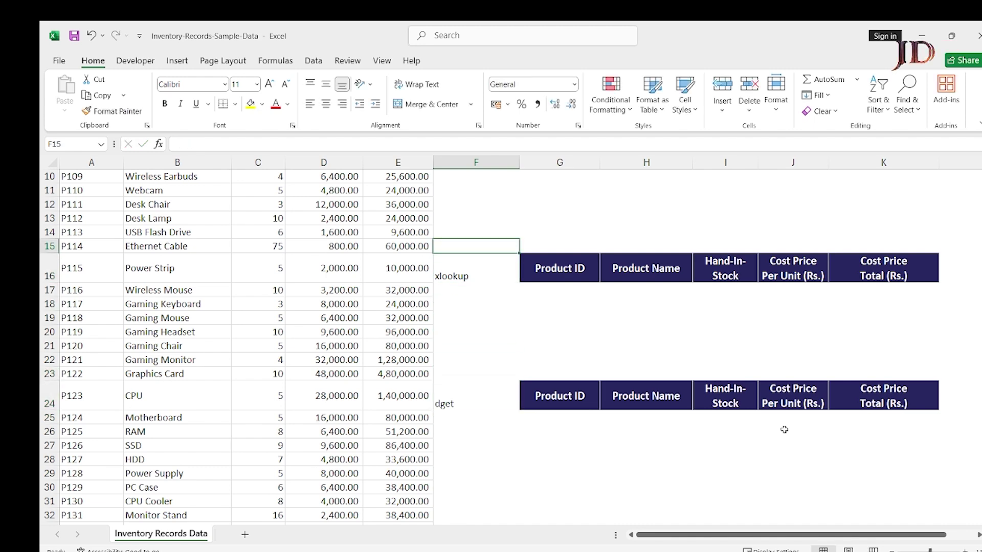
key(Up)
key(Up)
key(Up)
key(Up)
key(Up)
key(Up)
key(Up)
key(Up)
key(Up)
key(Up)
key(Up)
key(Up)
key(Up)
key(Up)
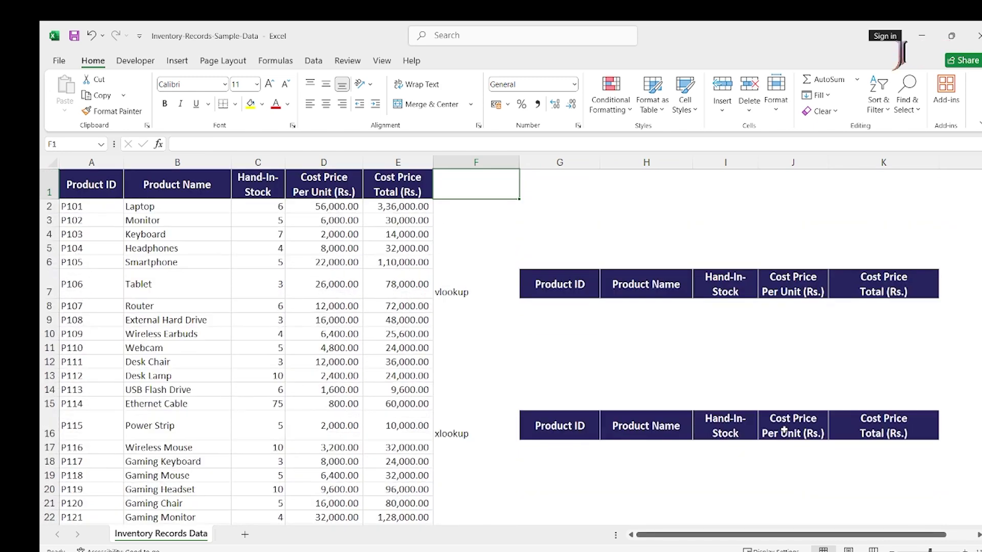
key(Down)
key(Down)
key(Down)
key(Down)
key(Down)
key(Down)
key(Down)
key(Right)
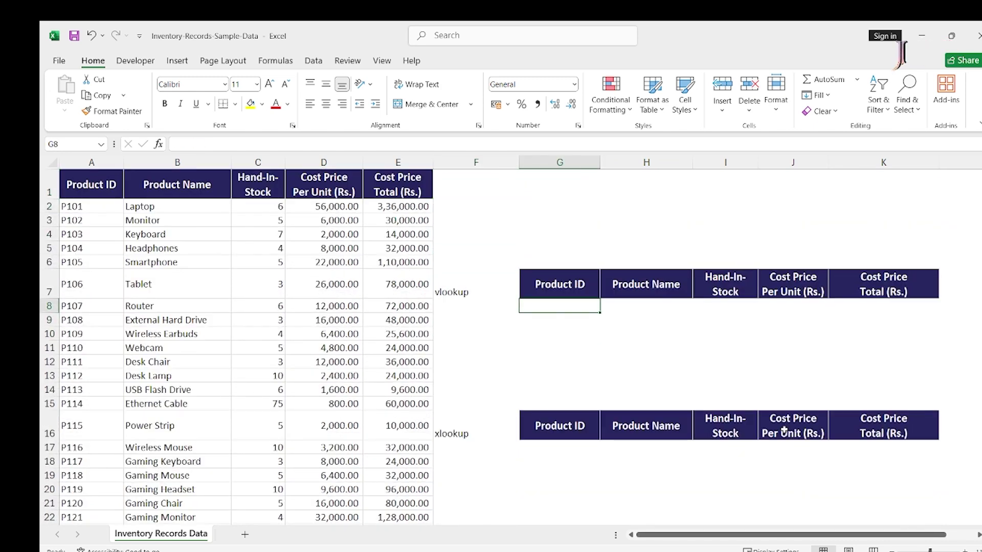
key(Left)
key(Up)
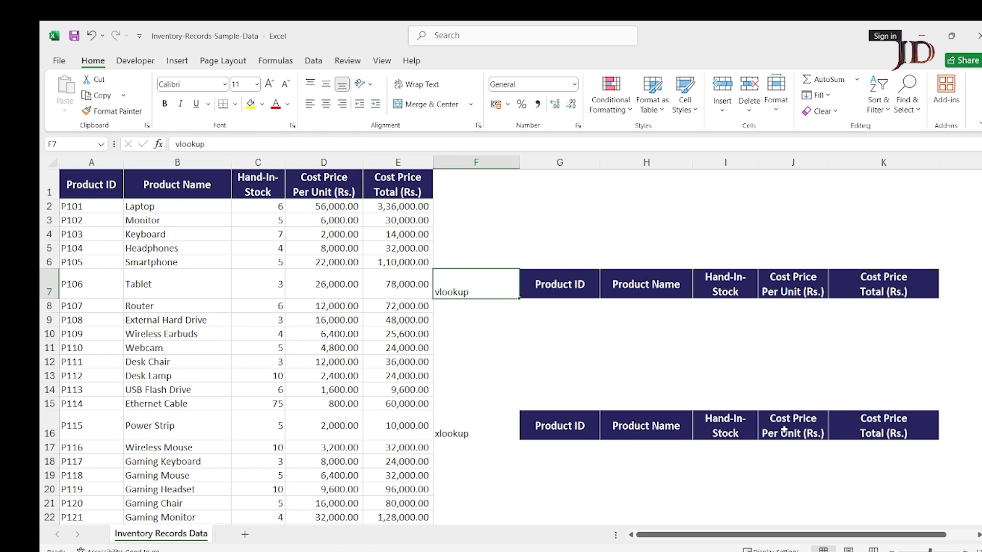
key(Down)
key(ctrl+Down)
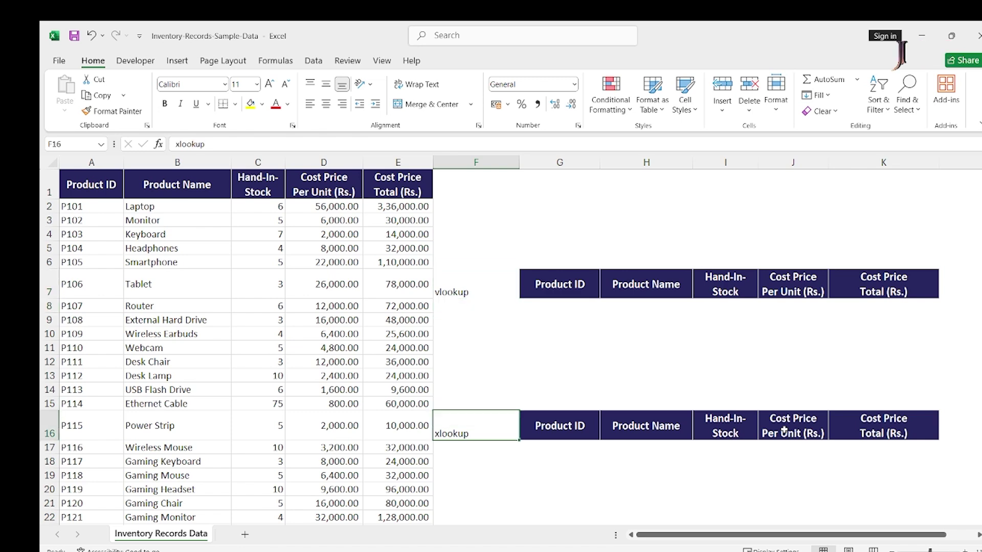
key(ctrl+Down)
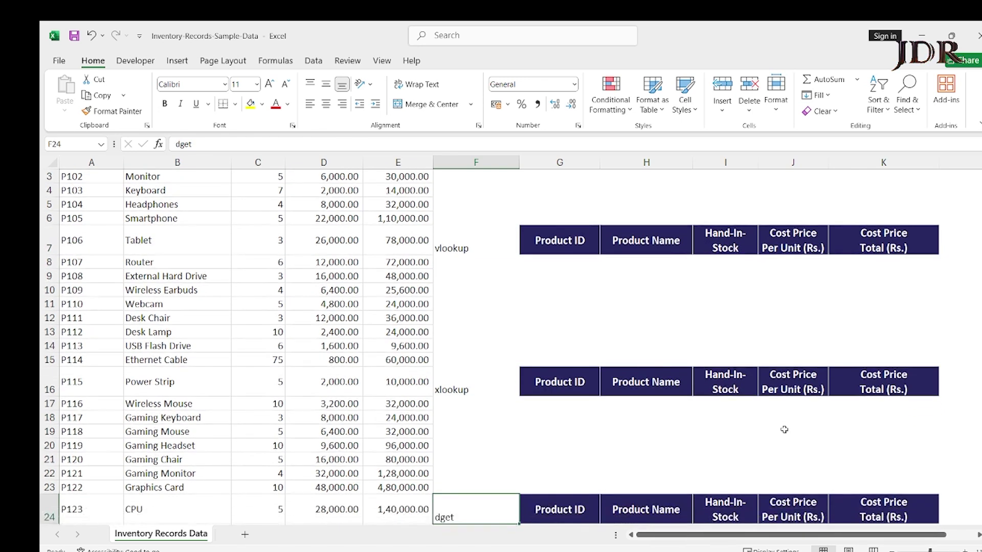
Step: Select cell G8 under the Product ID heading of the vlookup block
key(Up)
key(Up)
key(Up)
key(Up)
key(Up)
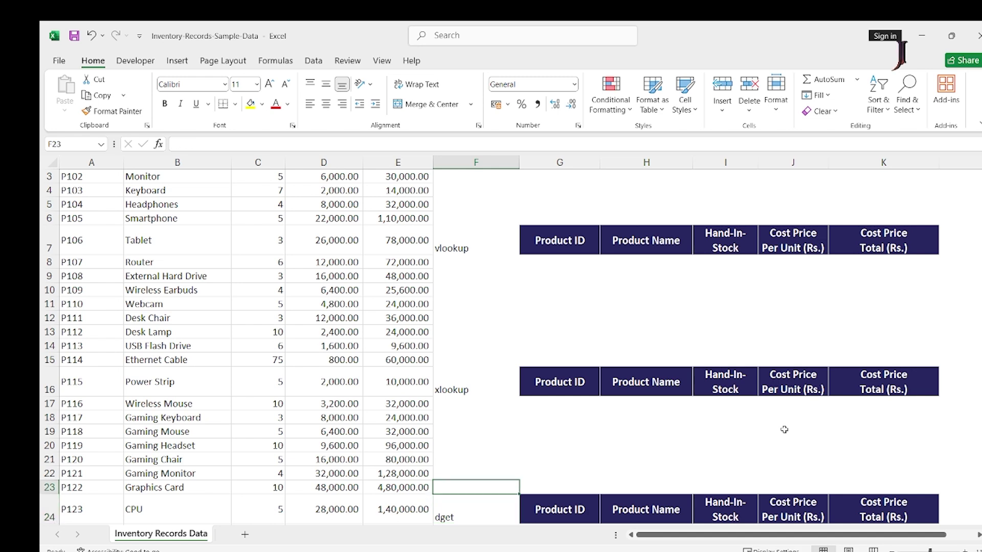
key(Up)
key(Up)
key(Up)
key(Up)
key(Up)
key(Up)
key(Up)
key(Up)
key(Up)
key(Up)
key(Up)
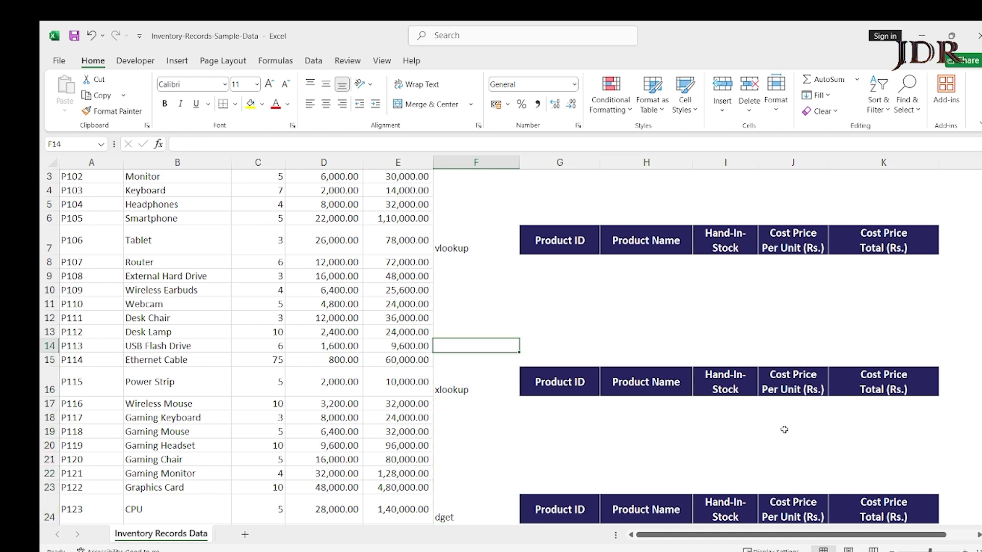
key(Right)
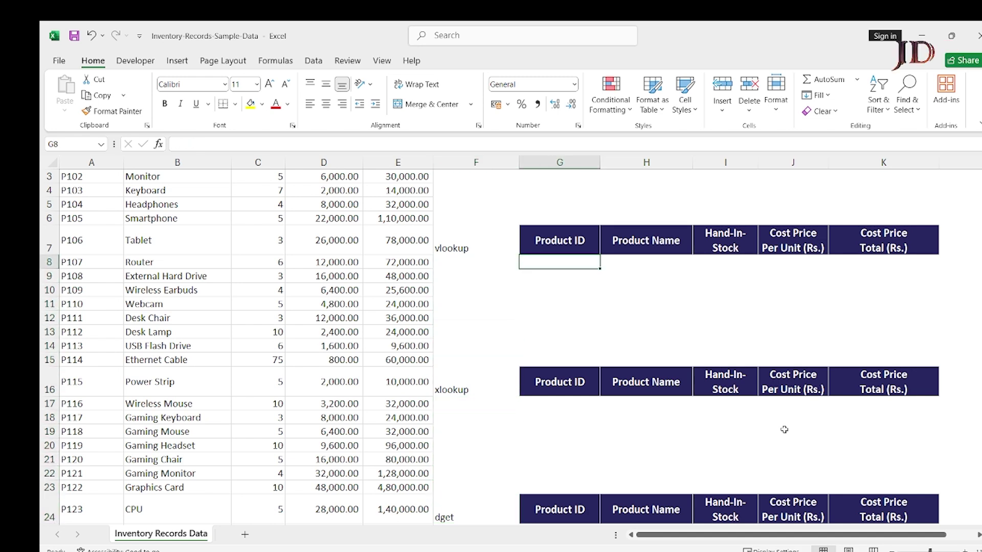
scroll(784, 430, up, 1)
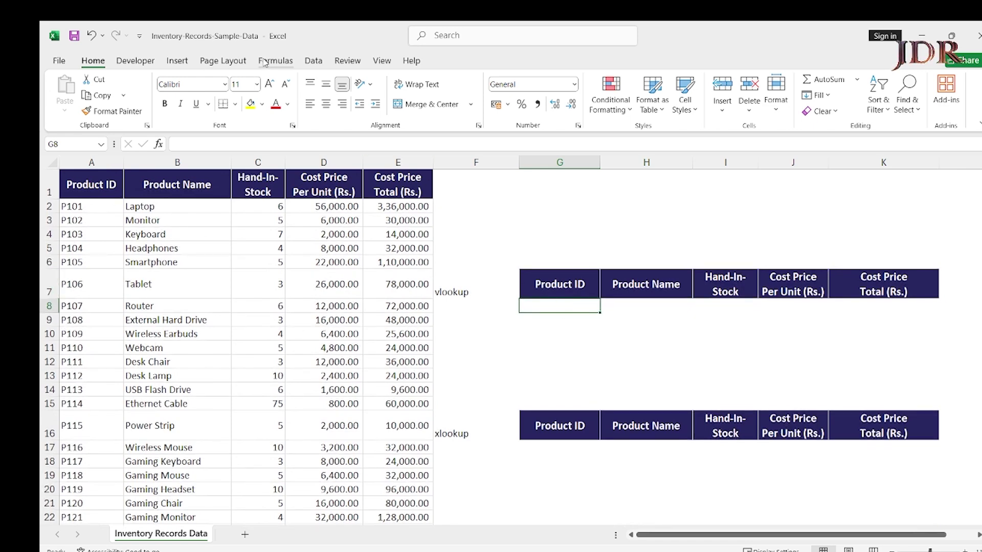
Step: Start a data validation rule for cell G8 that allows a List
click(312, 61)
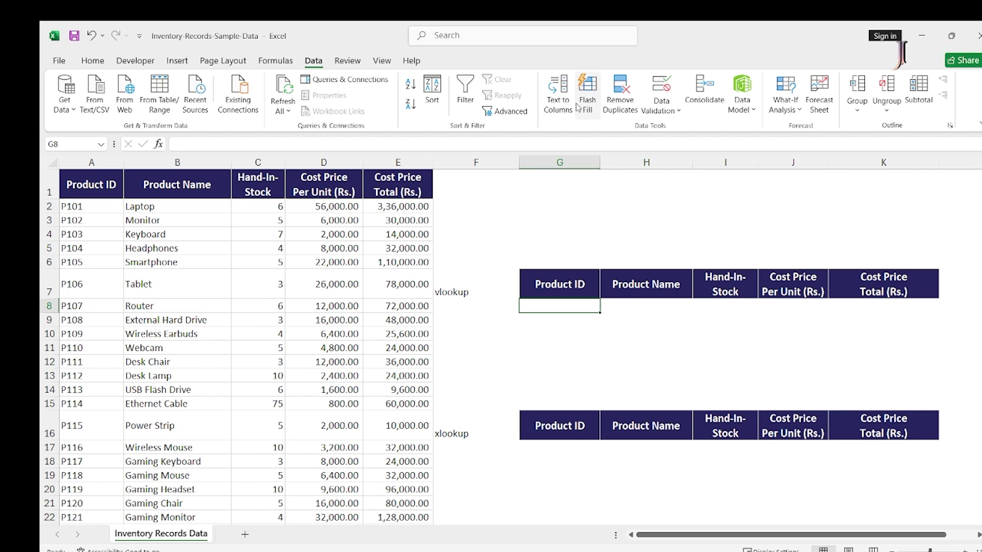
click(661, 106)
click(677, 131)
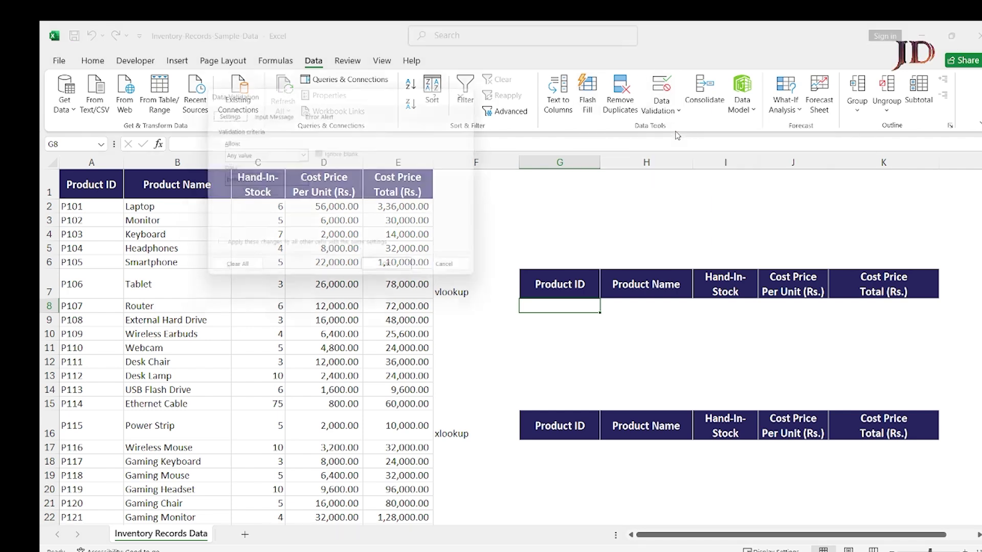
click(264, 159)
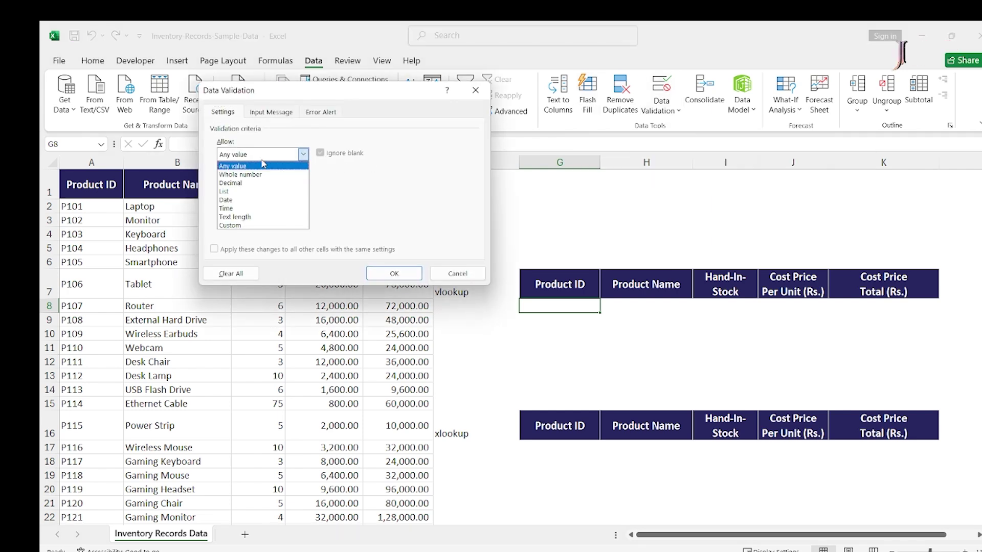
click(250, 192)
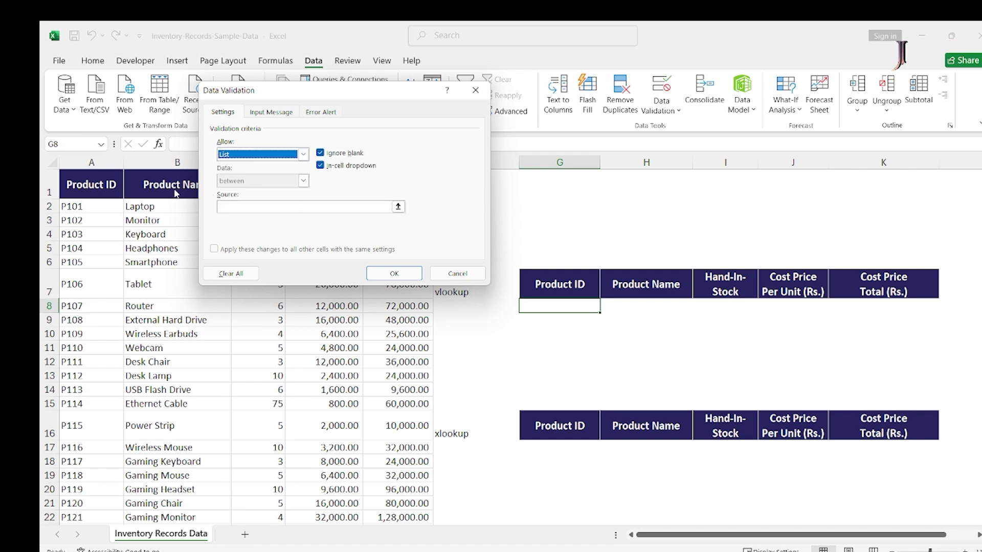
Step: Set the validation list source to =$A$2:$A$47, apply the rule, and check the dropdown in G8
click(391, 207)
click(76, 205)
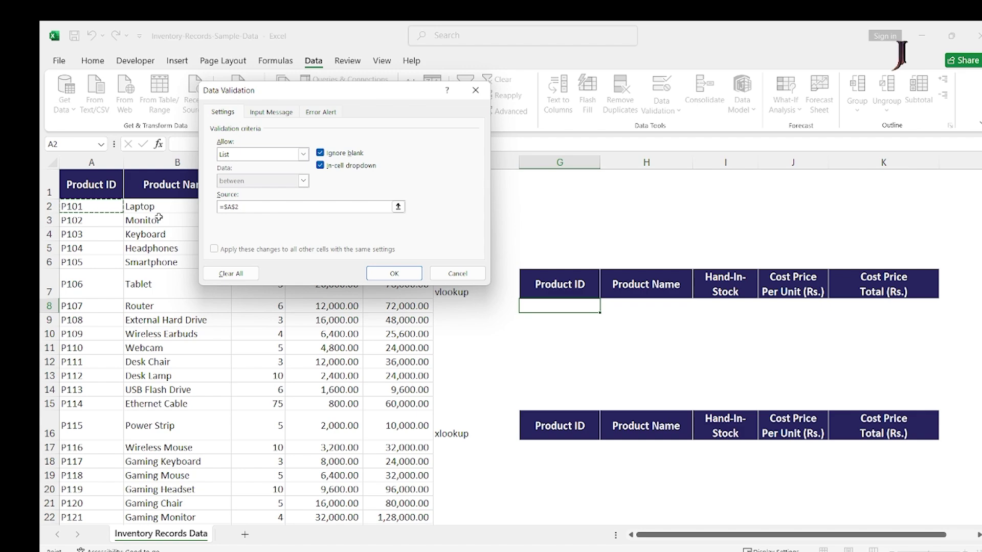
key(ctrl+shift+Down)
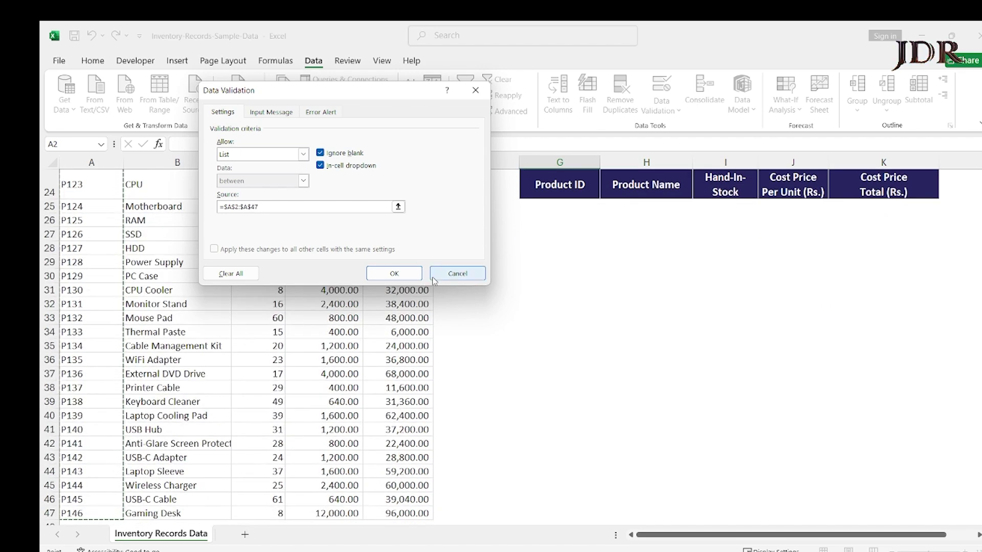
click(394, 279)
scroll(518, 304, up, 5)
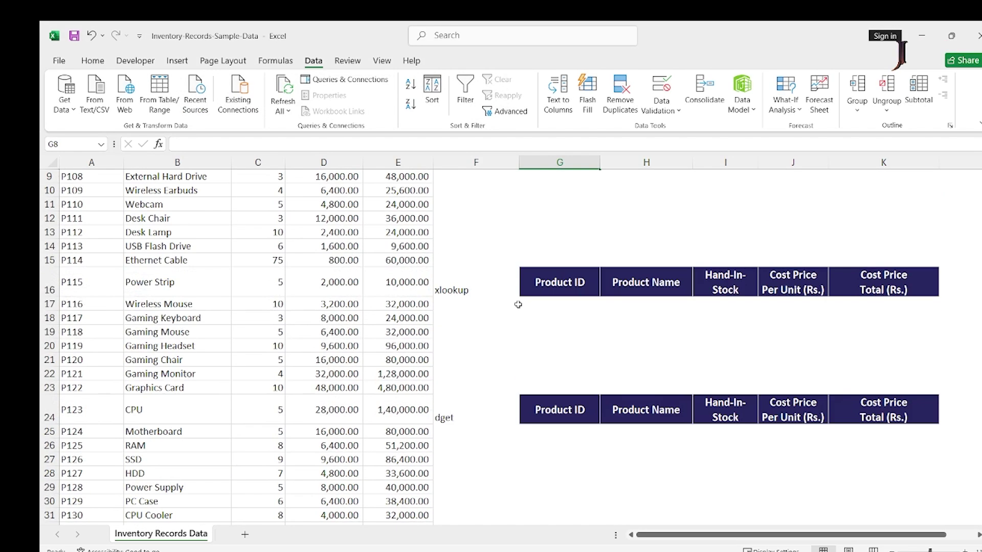
scroll(518, 304, up, 3)
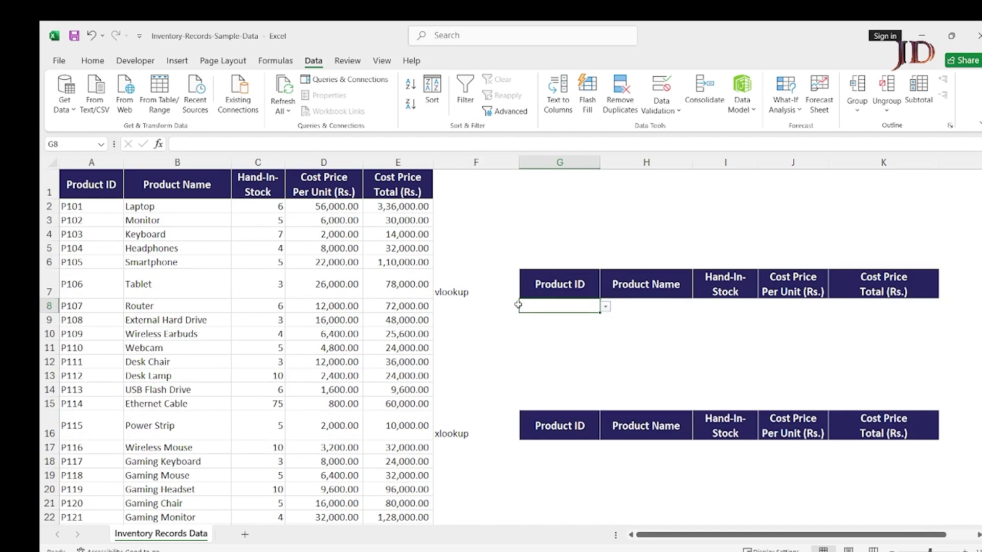
click(605, 308)
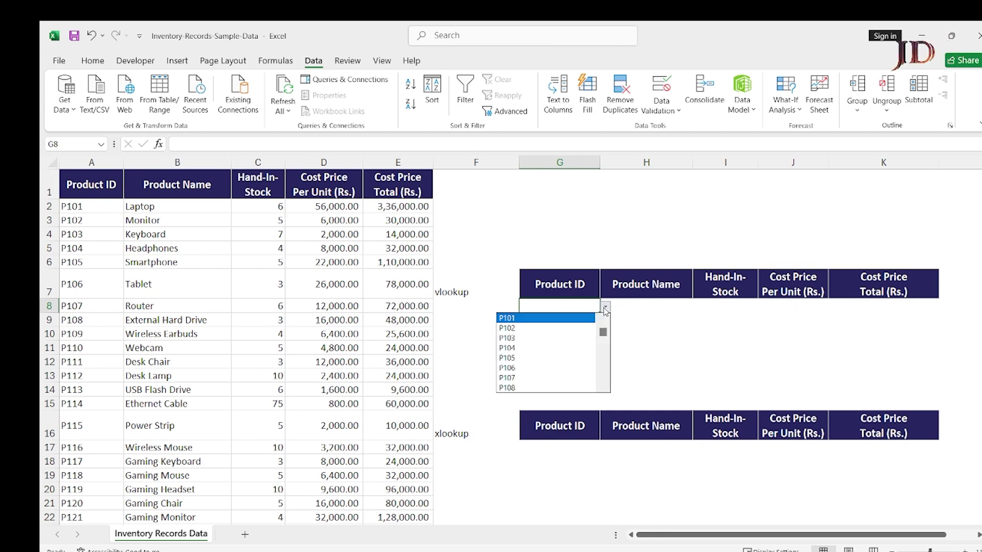
Step: Copy the dropdown cell G8 to G17 in the xlookup block and G25 in the dget block
click(585, 307)
key(ctrl+c)
scroll(580, 306, down, 3)
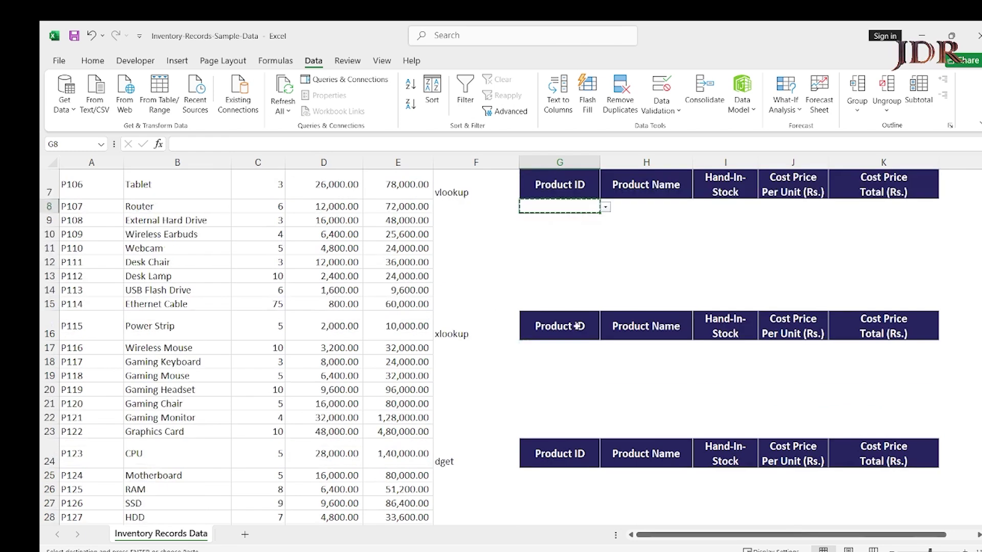
click(573, 294)
key(ctrl+v)
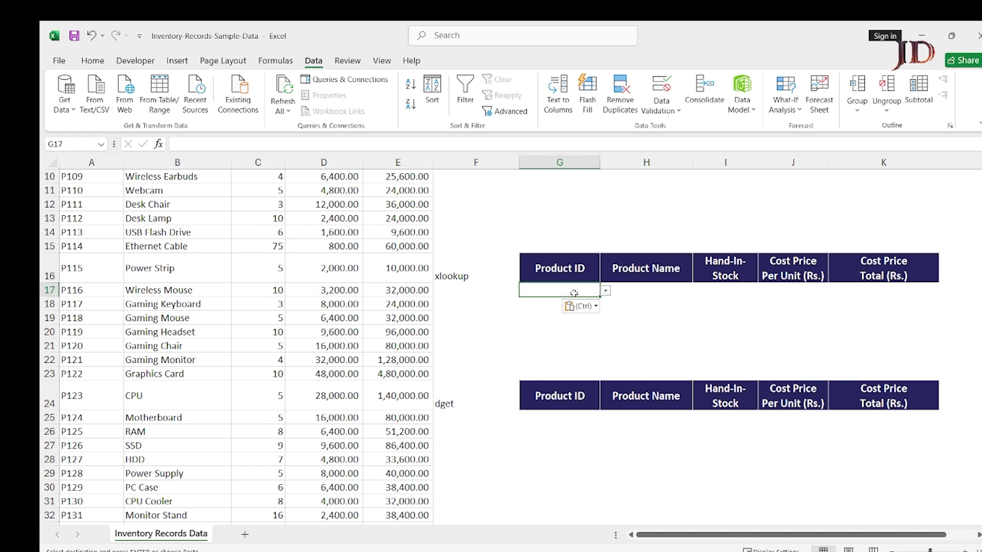
click(605, 291)
click(603, 297)
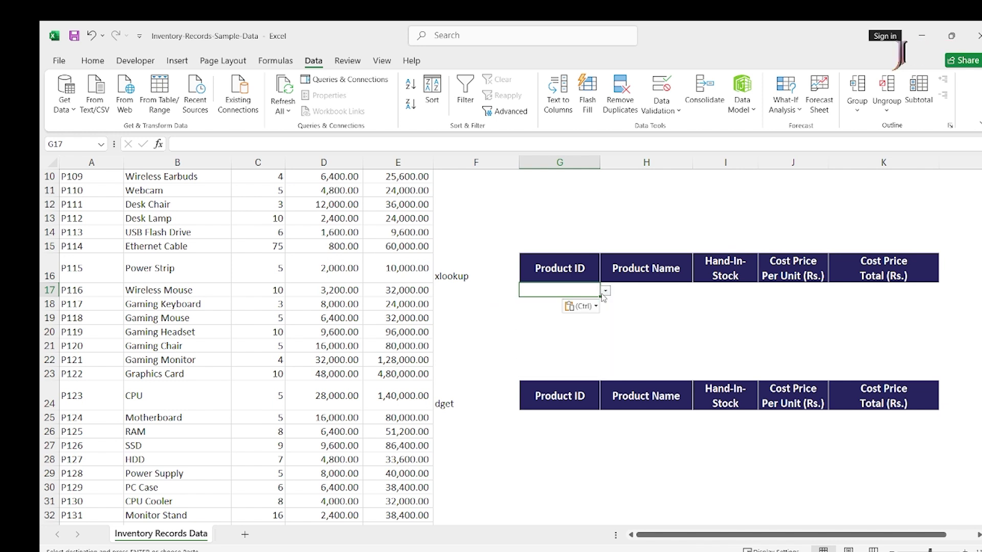
click(565, 416)
key(ctrl+v)
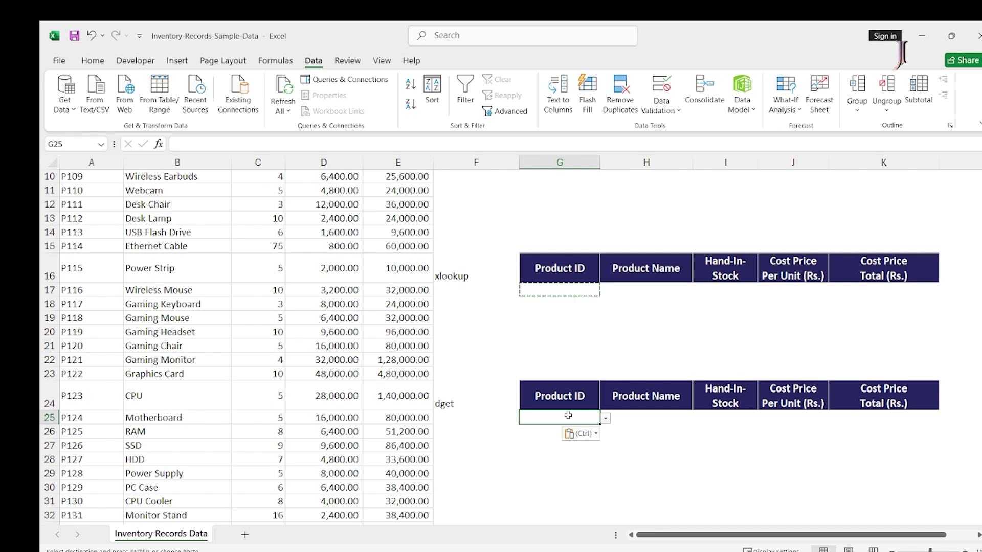
Step: Choose P101 from the Product ID dropdown in G8 and clear the copy selection
scroll(561, 384, up, 3)
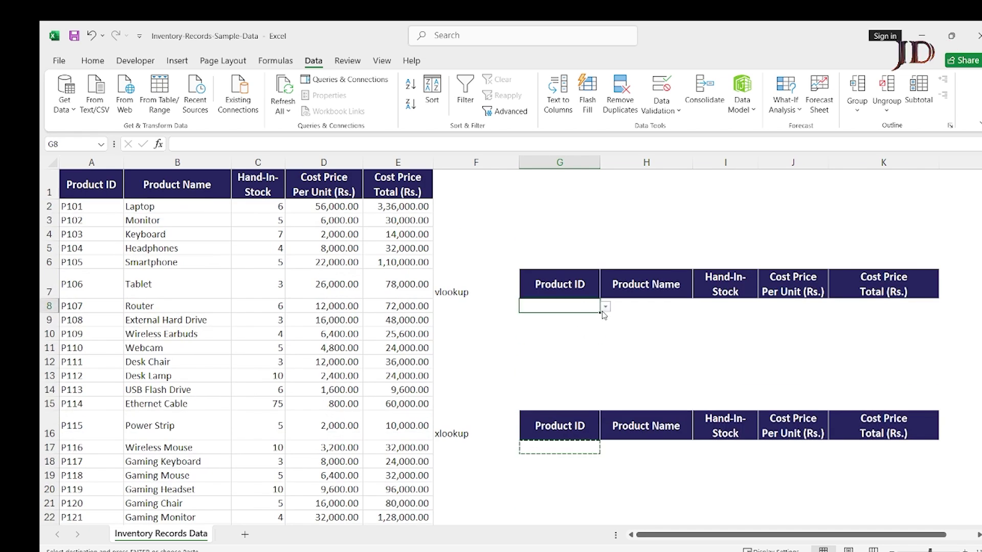
click(605, 308)
click(605, 307)
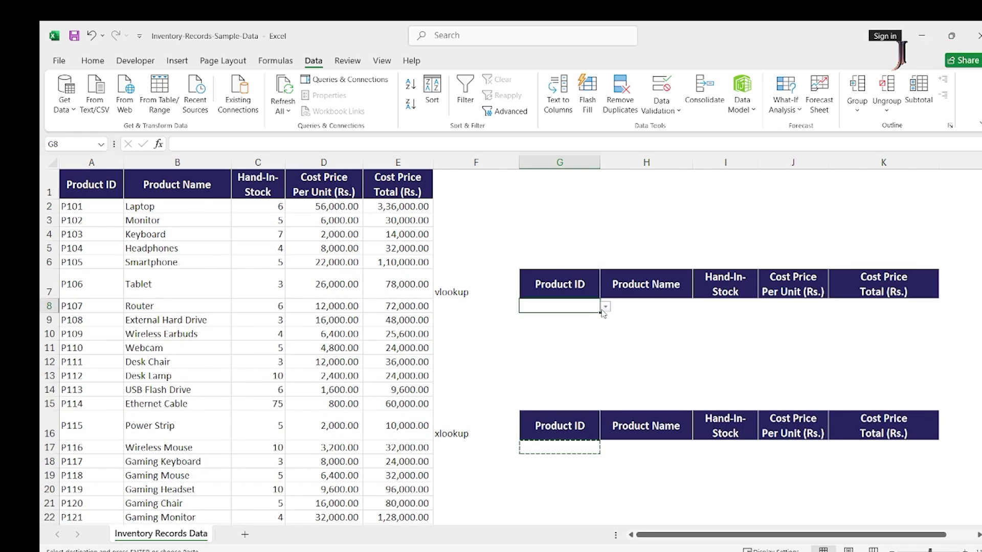
click(605, 307)
click(575, 318)
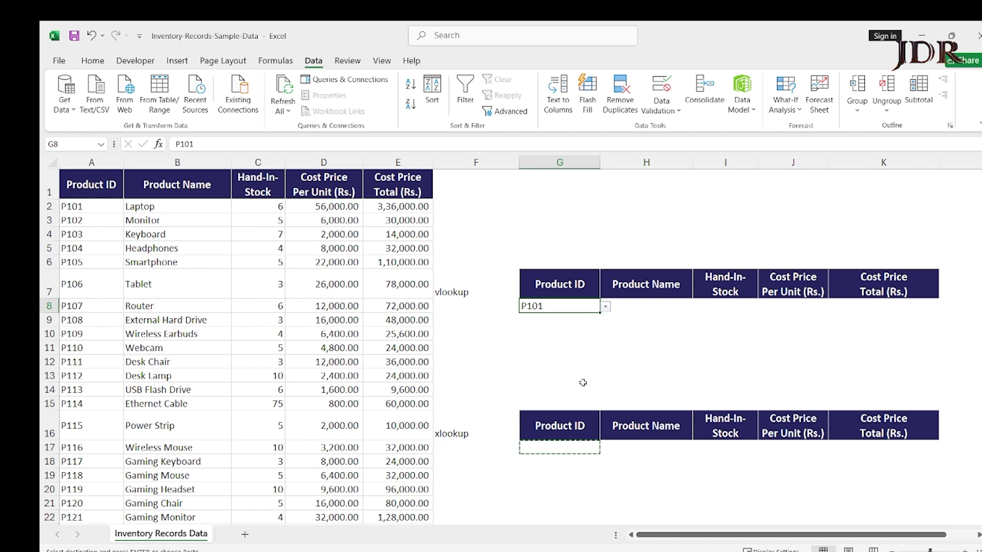
key(Escape)
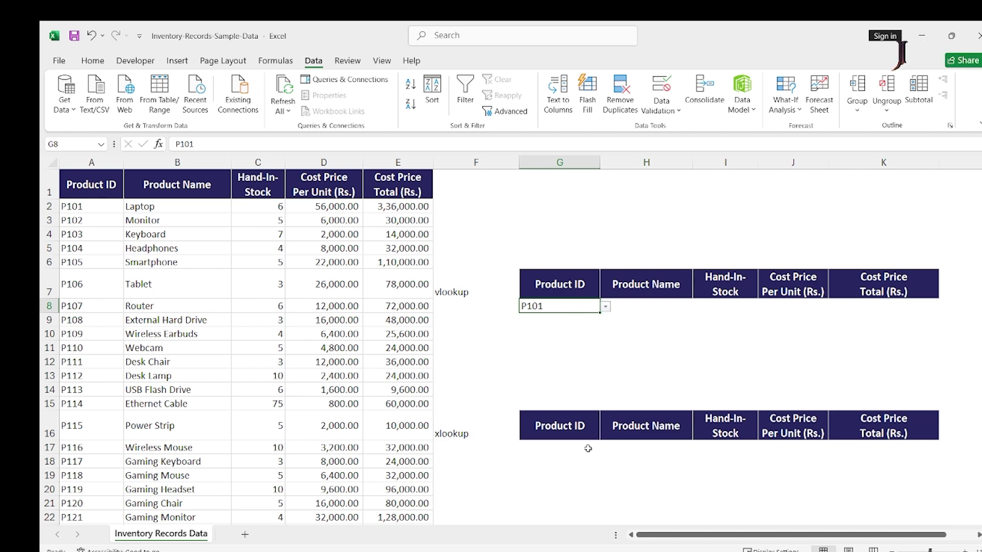
Step: Choose P101 from the Product ID dropdown in G17 of the xlookup block
click(588, 448)
click(605, 448)
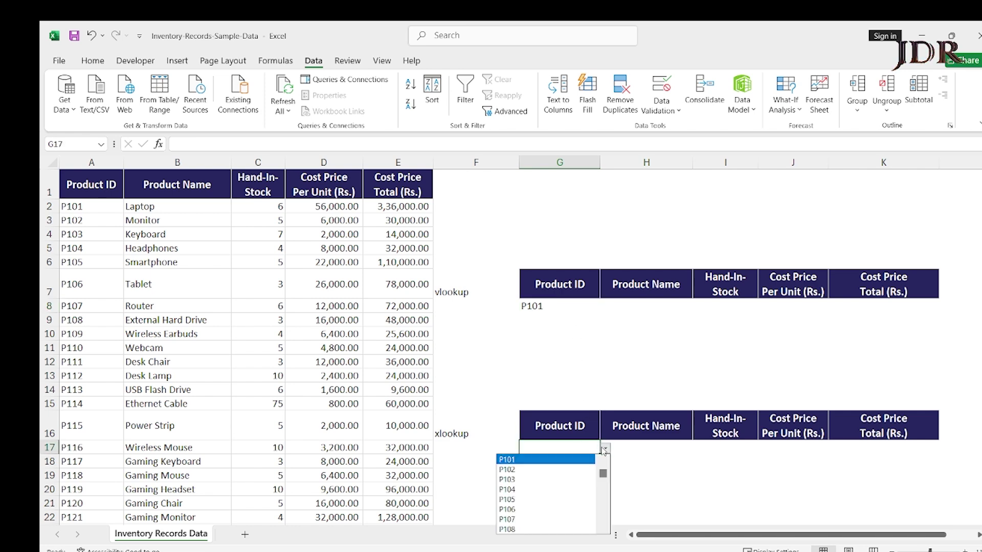
click(558, 462)
Step: Choose P101 from the Product ID dropdown in G25 of the dget block
scroll(563, 460, down, 3)
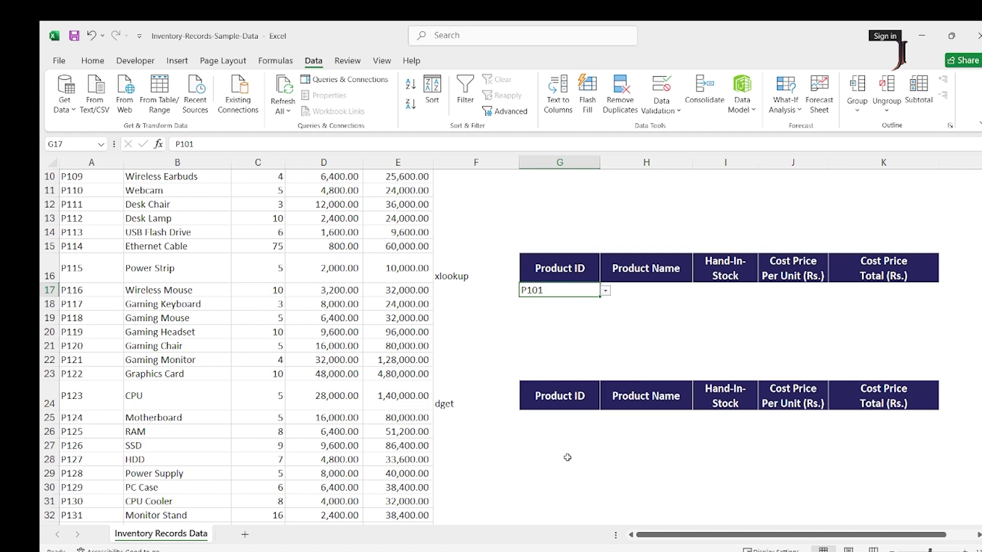
click(592, 417)
click(604, 427)
click(577, 421)
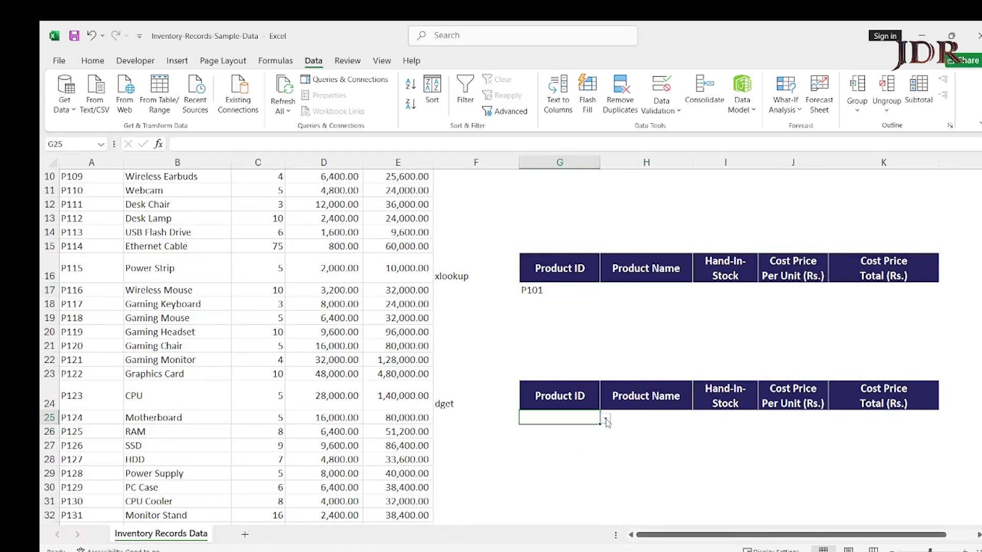
click(605, 418)
click(562, 429)
Step: Begin a VLOOKUP formula in H8 with G8 as the lookup value
scroll(593, 422, up, 3)
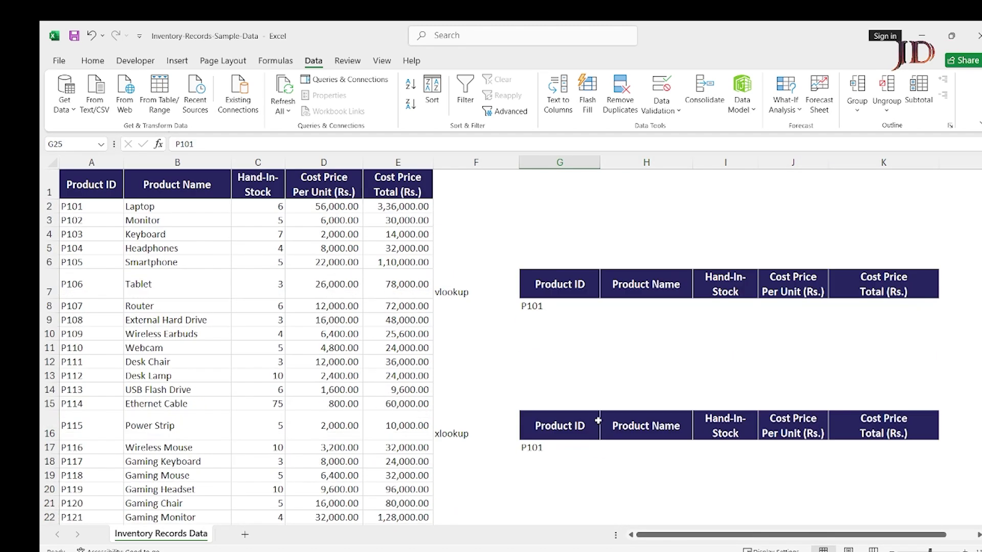
click(630, 308)
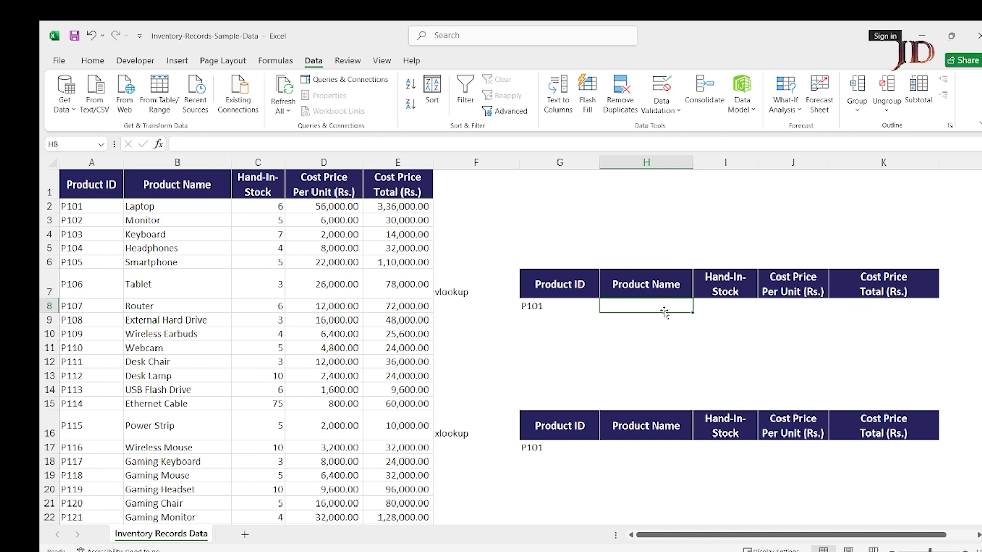
text(=)
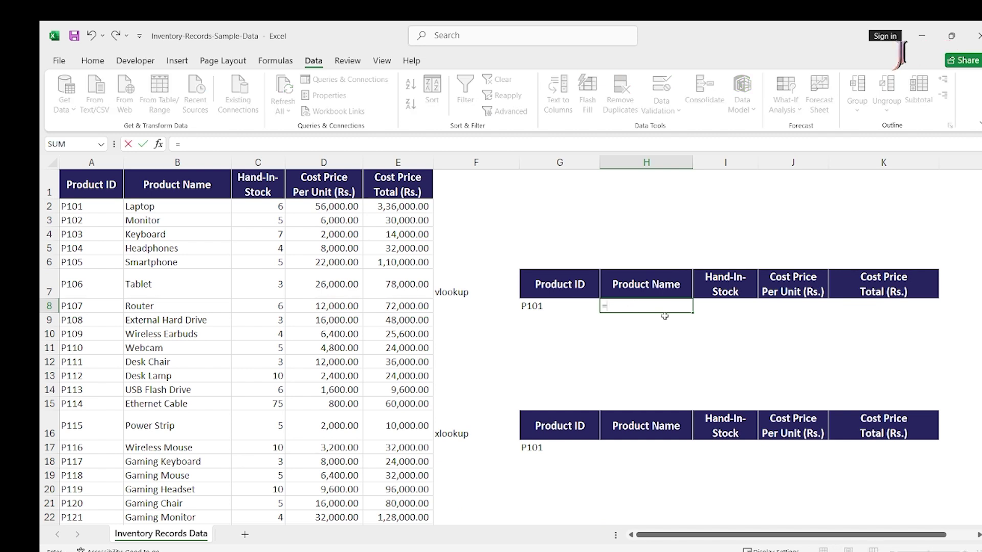
text(vl)
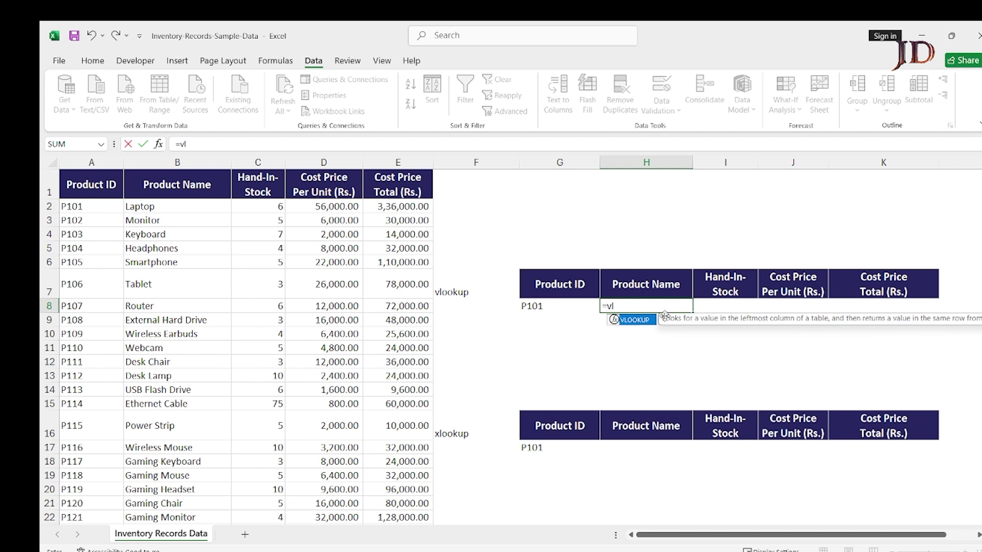
text(oo)
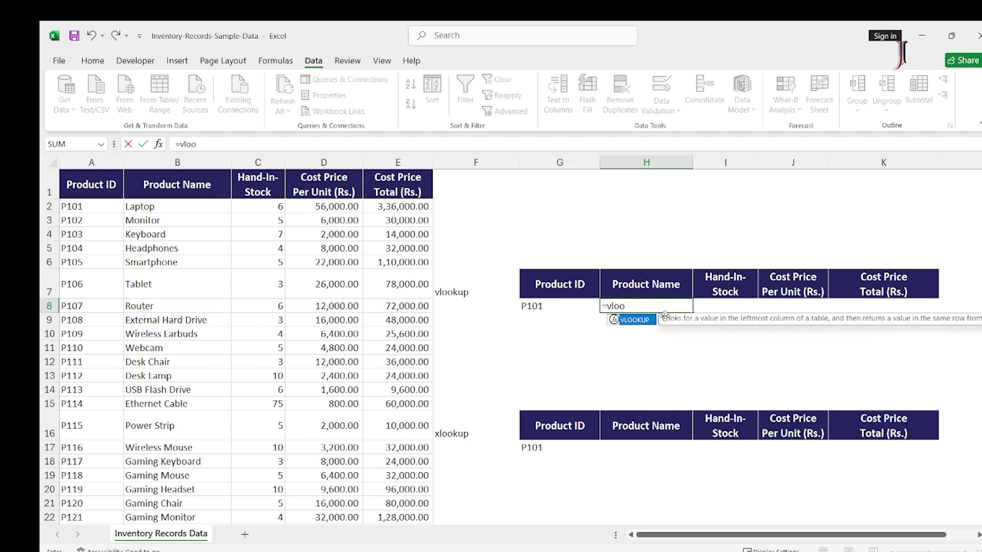
text(kup()
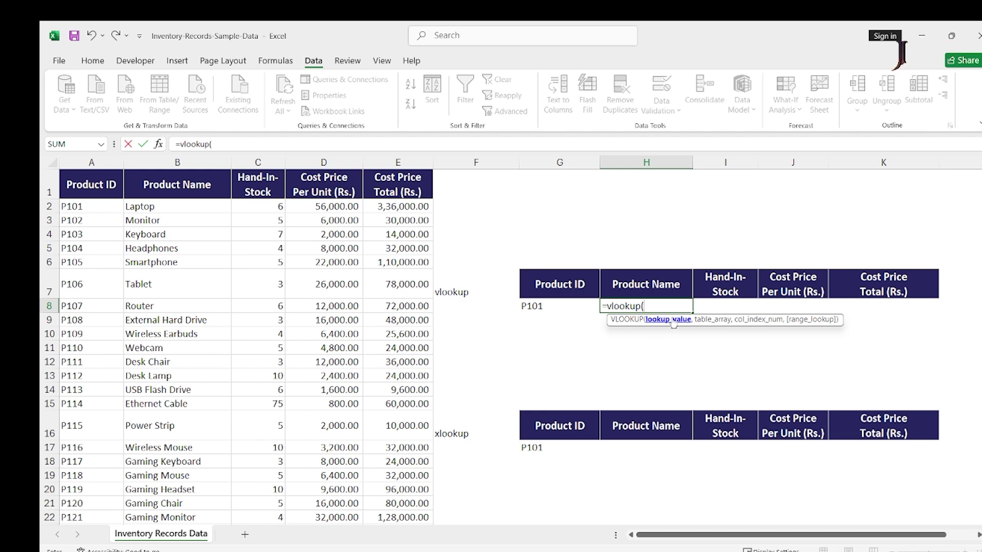
click(543, 308)
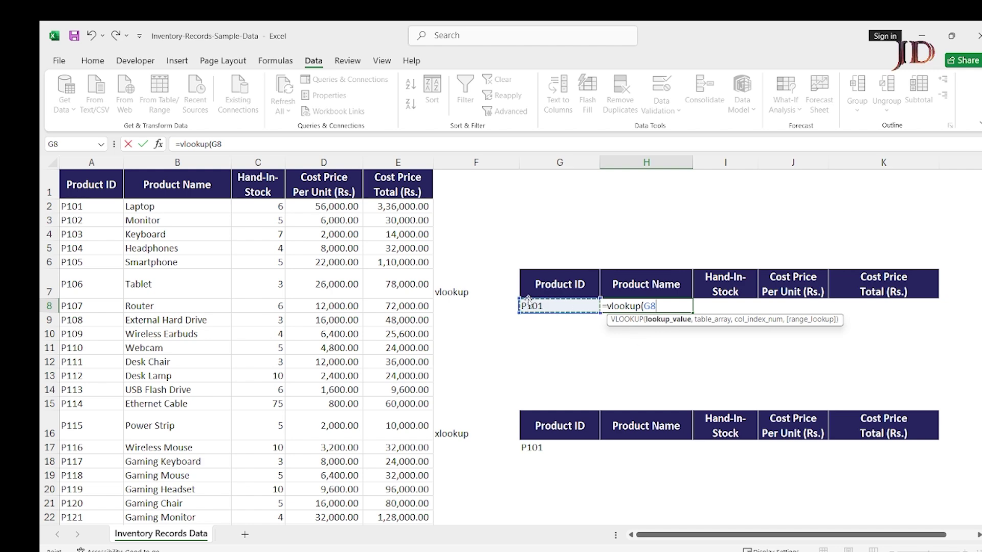
text(,)
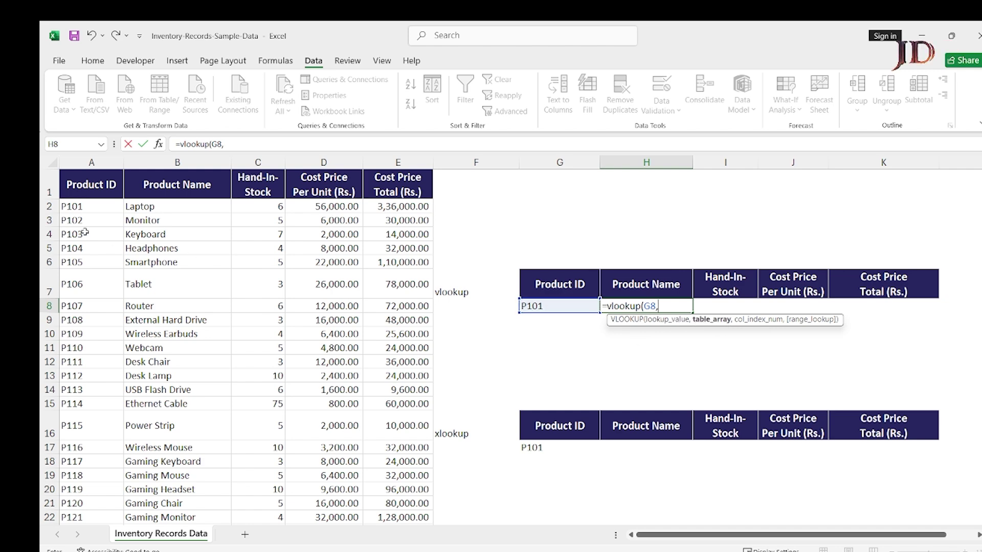
Step: Set the VLOOKUP table array to the inventory data range A2:E47
click(78, 206)
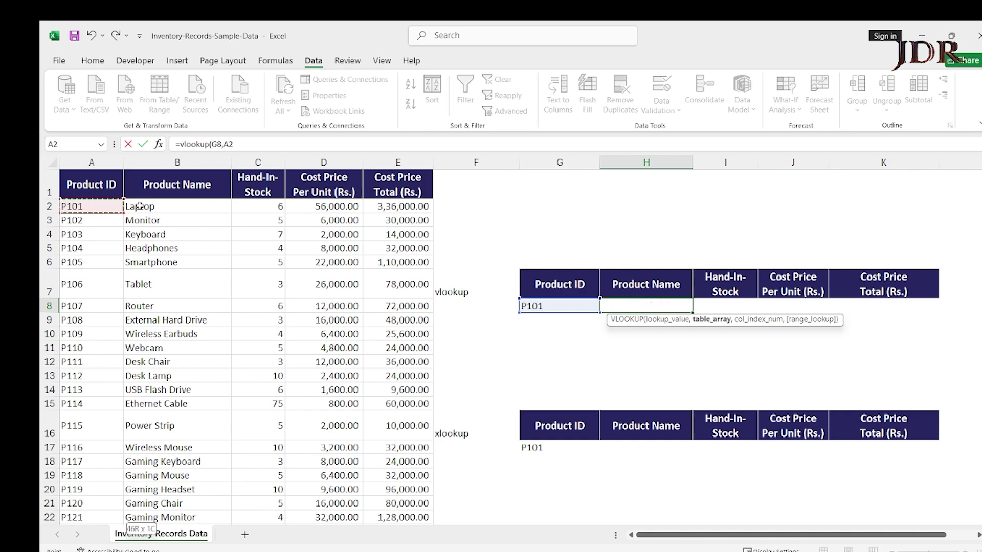
key(ctrl+shift+Down)
key(ctrl+shift+Right)
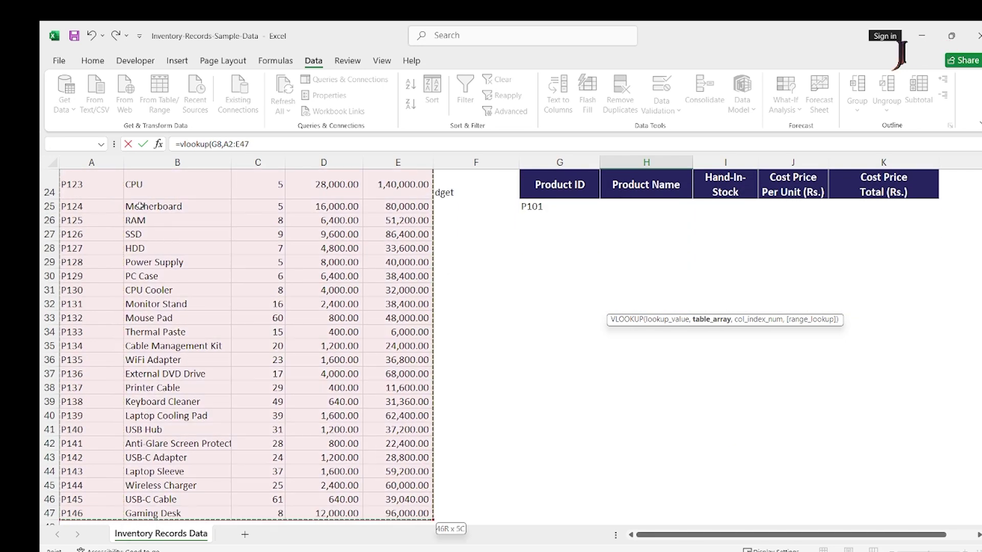
scroll(428, 164, up, 5)
scroll(428, 164, up, 3)
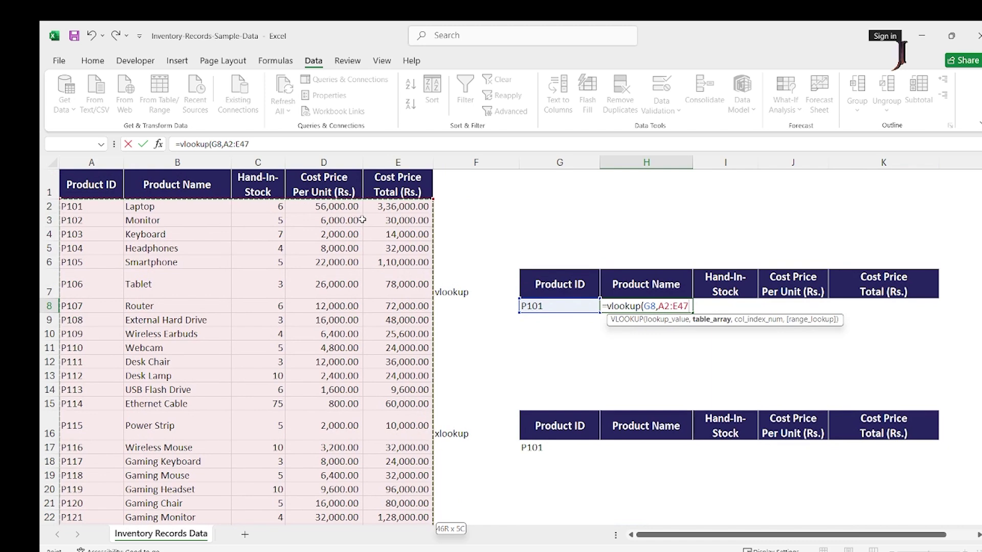
Step: Complete the VLOOKUP formula in H8 with the column index array {2,3,4,5} and 0 for an exact match
text(,{2,)
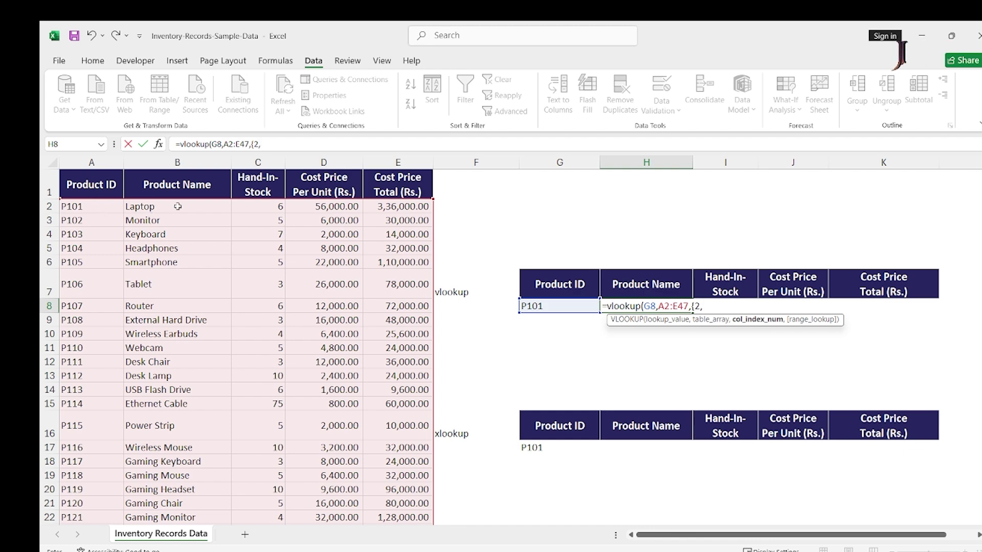
text(3,4,5)
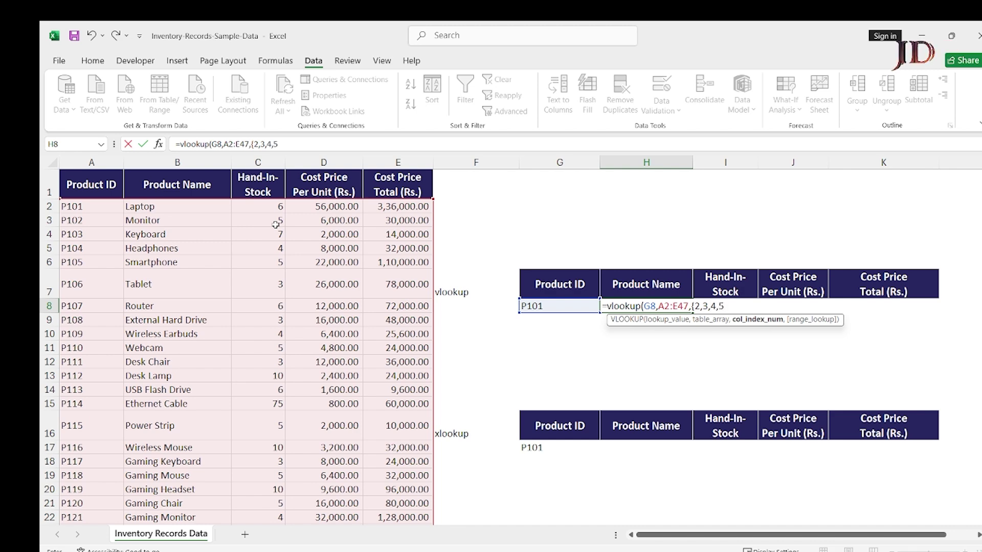
text(})
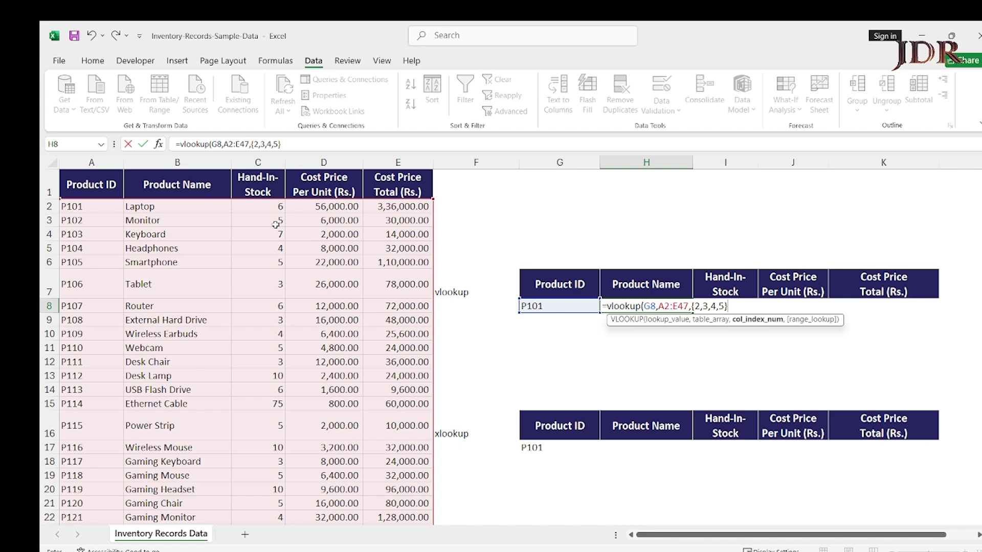
text(,0)
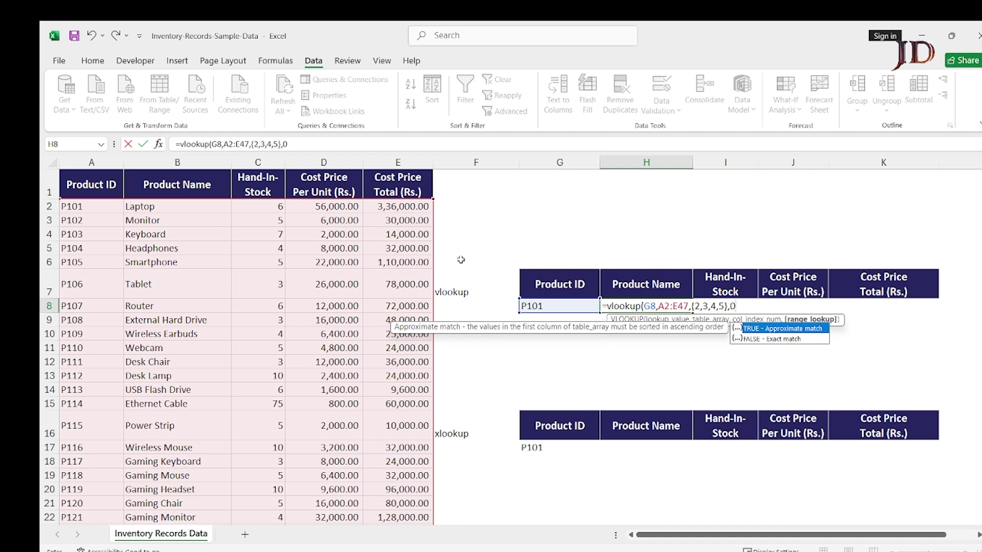
text())
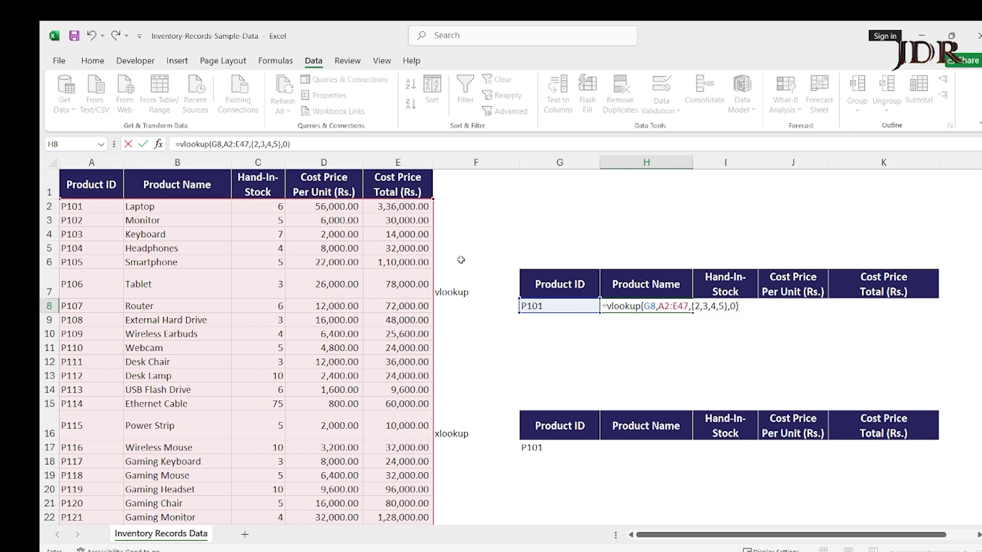
key(Return)
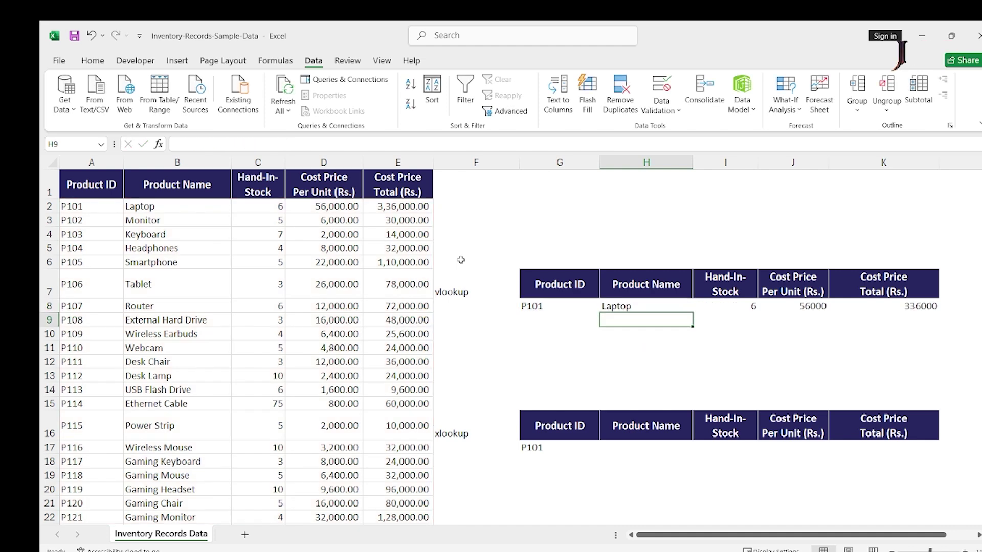
Step: Check the VLOOKUP results across row 8 against the inventory table
key(Up)
key(Right)
key(Right)
key(Right)
key(Right)
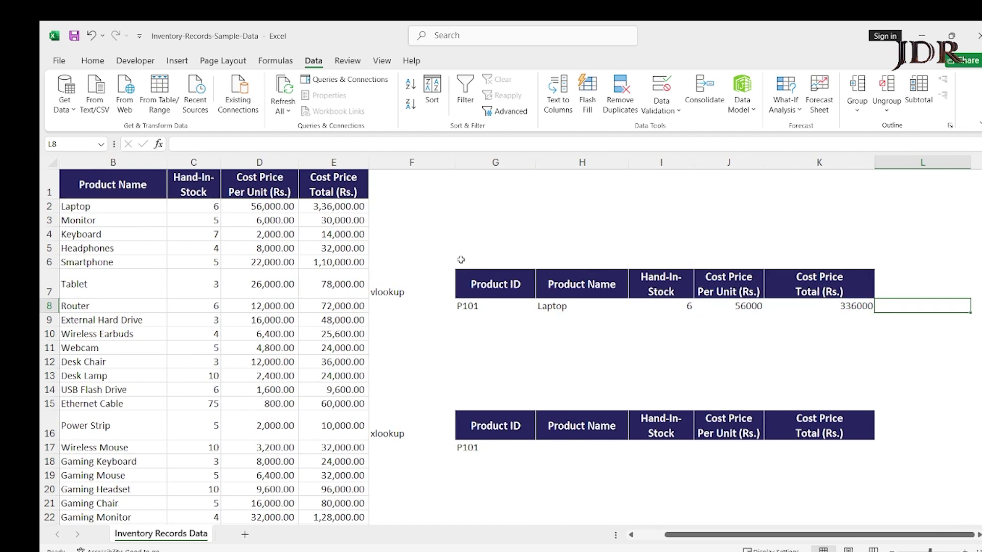
key(Left)
key(Left)
key(Left)
key(Left)
key(Left)
key(Left)
key(Left)
key(Left)
key(Left)
key(Left)
key(Left)
key(Right)
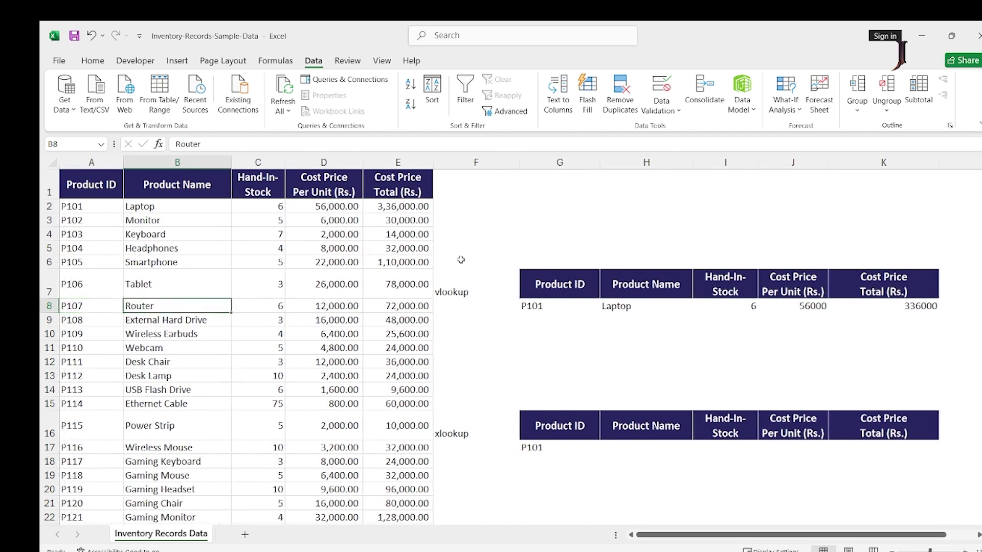
Step: Review the arguments of the VLOOKUP formula in H8 without changing them
click(602, 309)
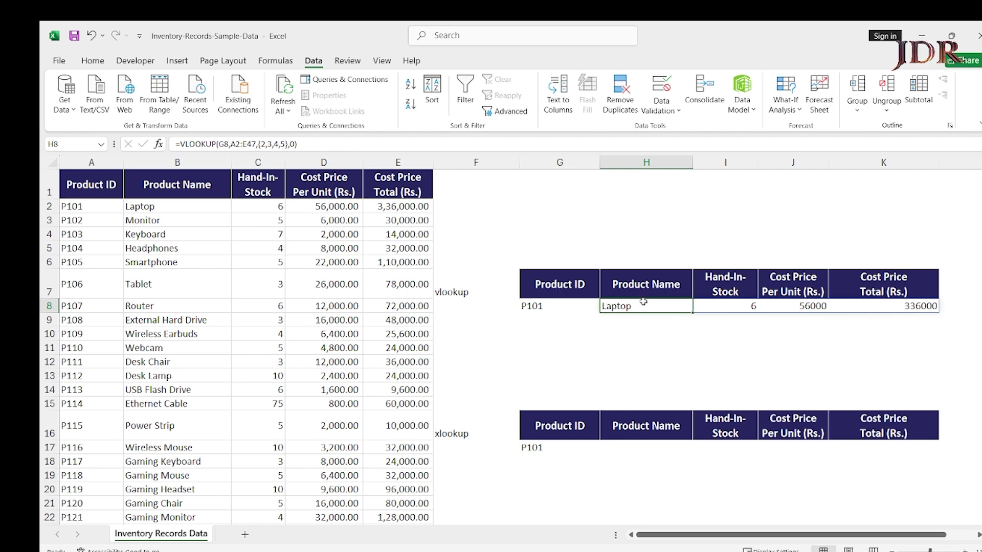
scroll(633, 335, down, 2)
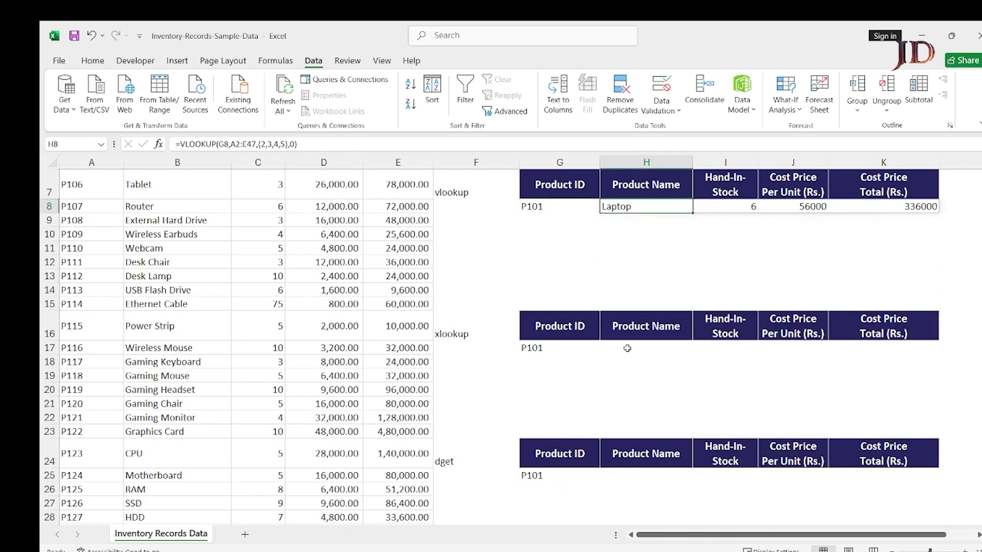
click(630, 347)
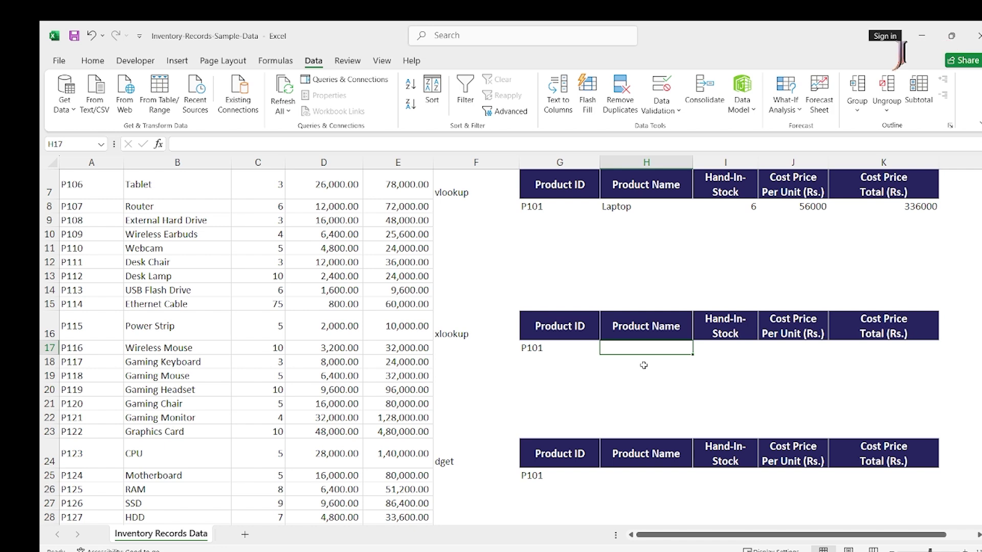
scroll(644, 365, up, 2)
click(653, 309)
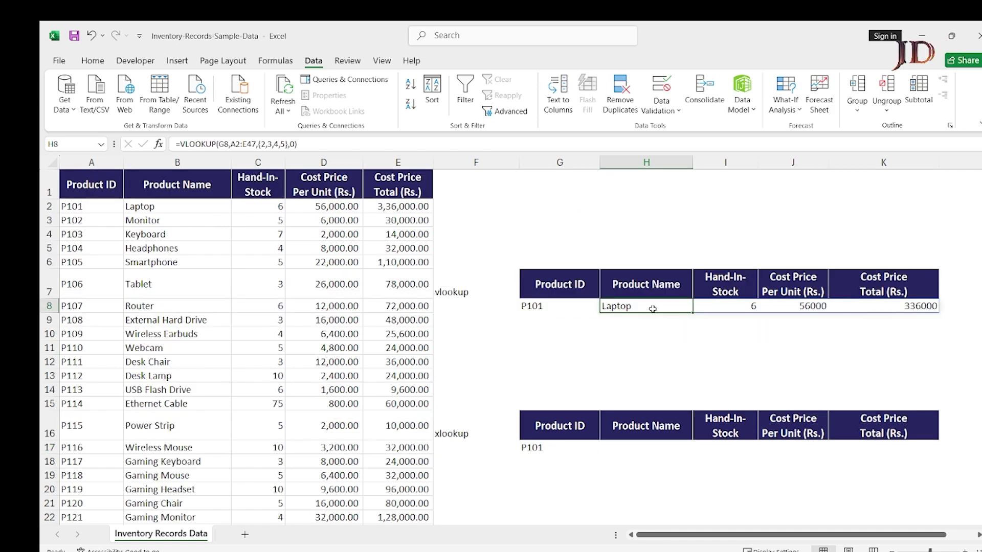
double_click(652, 309)
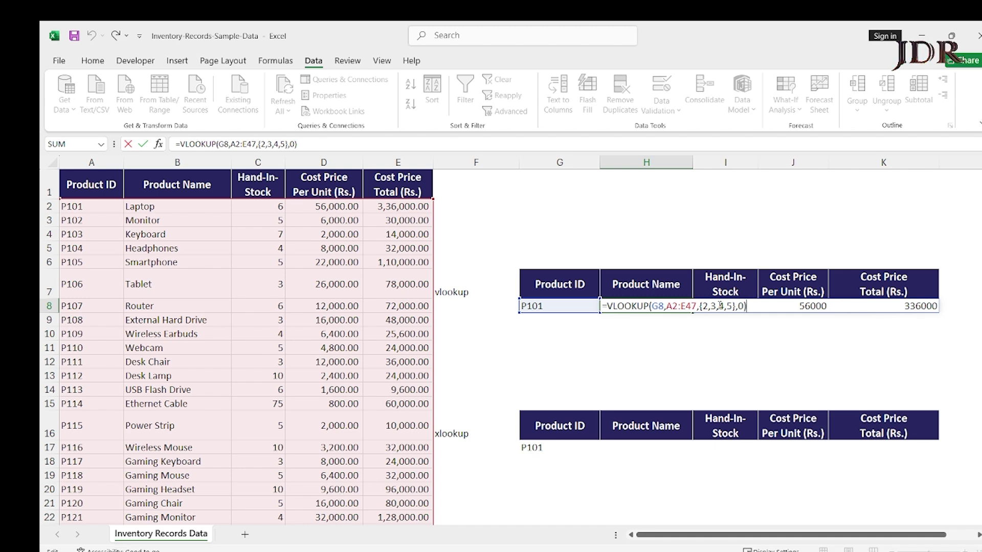
key(ctrl+Return)
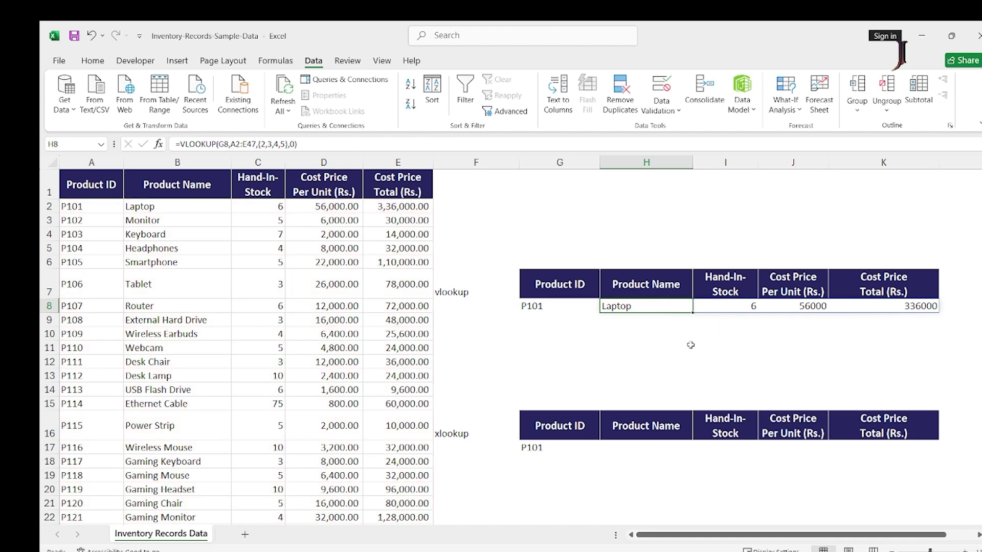
Step: Begin an XLOOKUP formula in H17 of the xlookup block with G17 as the lookup value
click(645, 448)
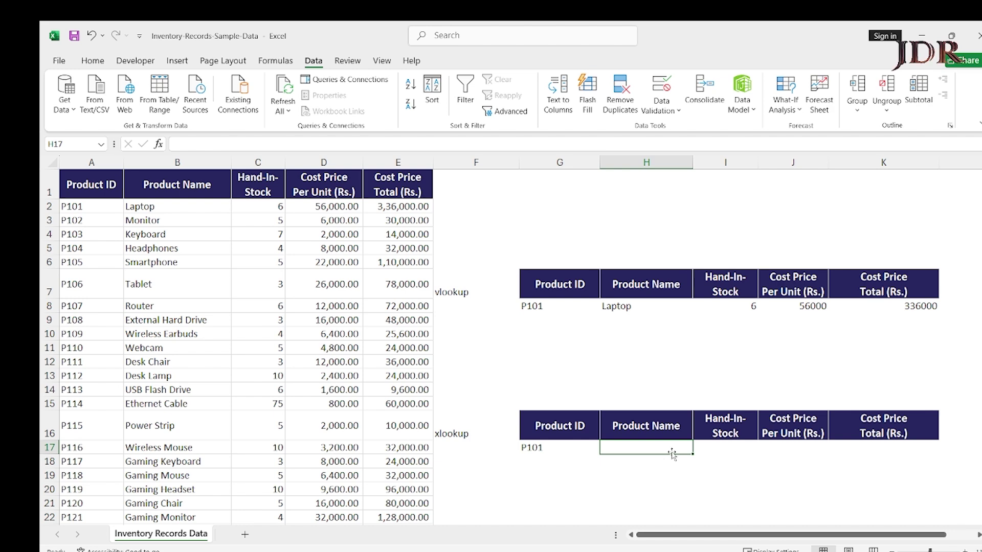
text(=)
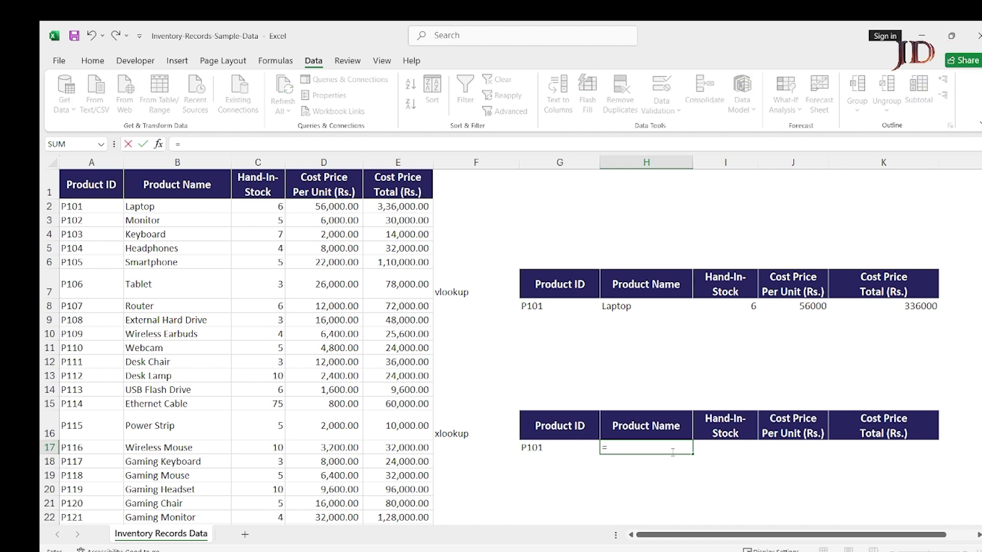
text(xl)
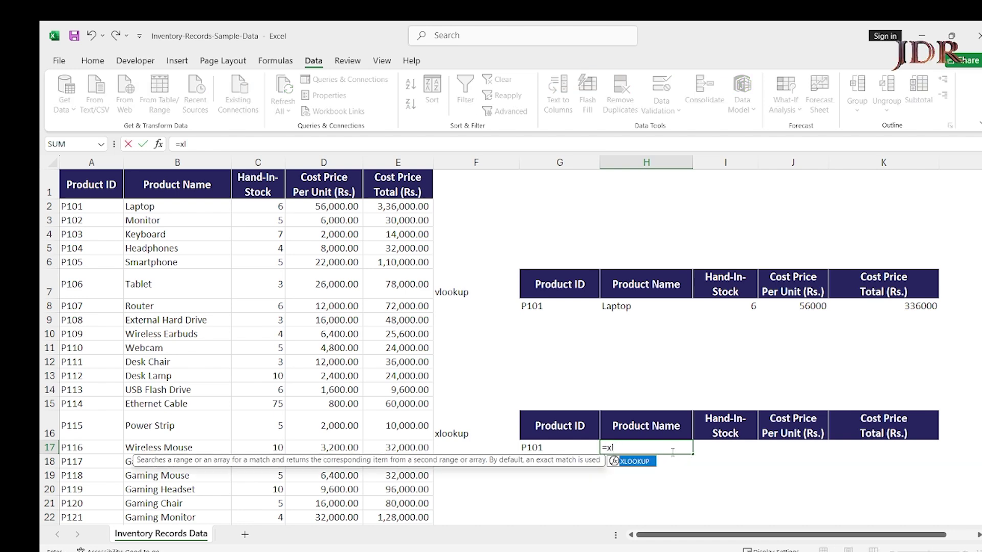
text(ookup)
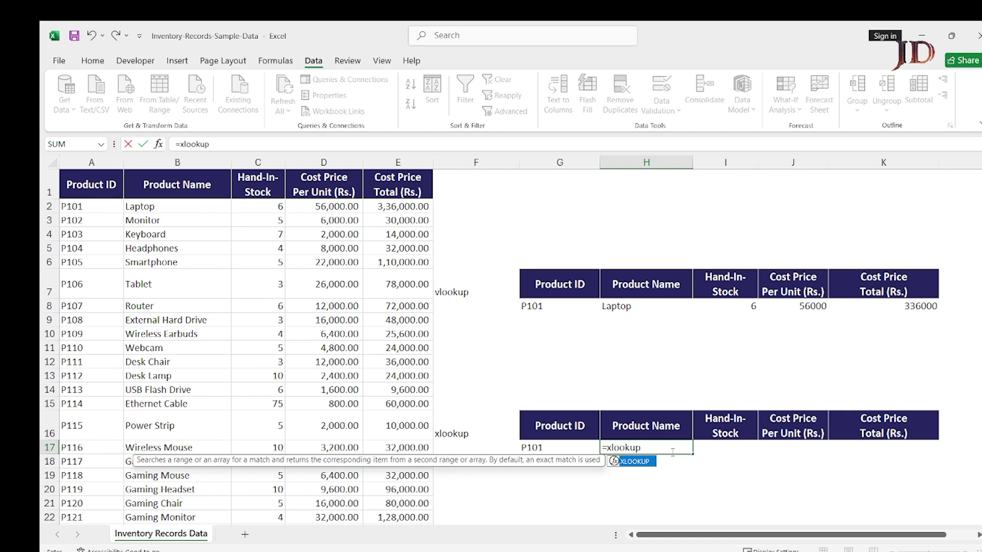
text(()
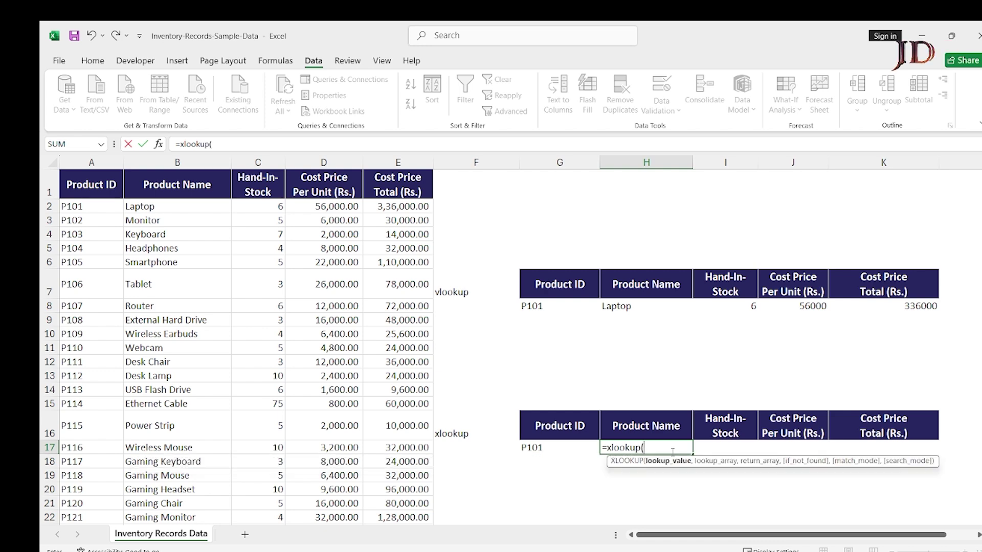
key(Left)
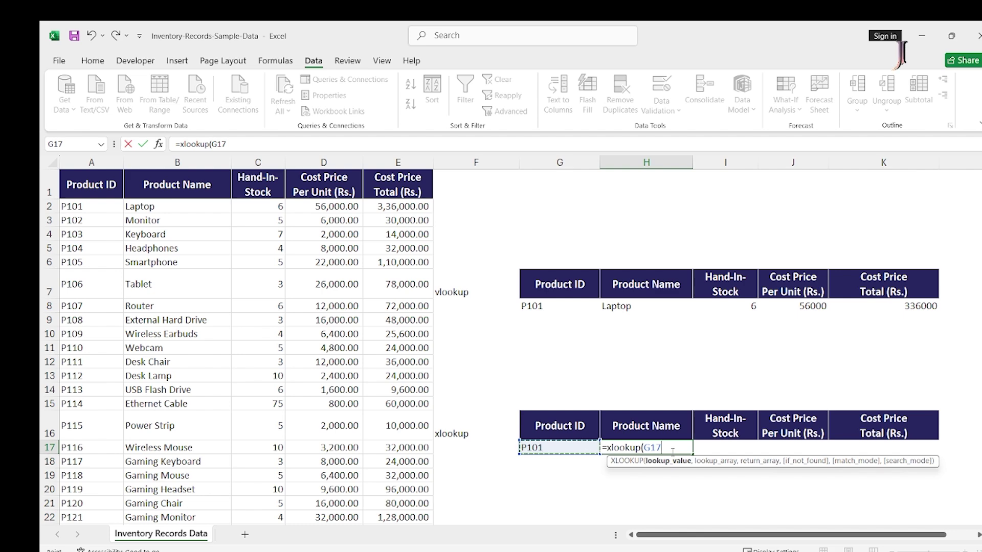
text(,)
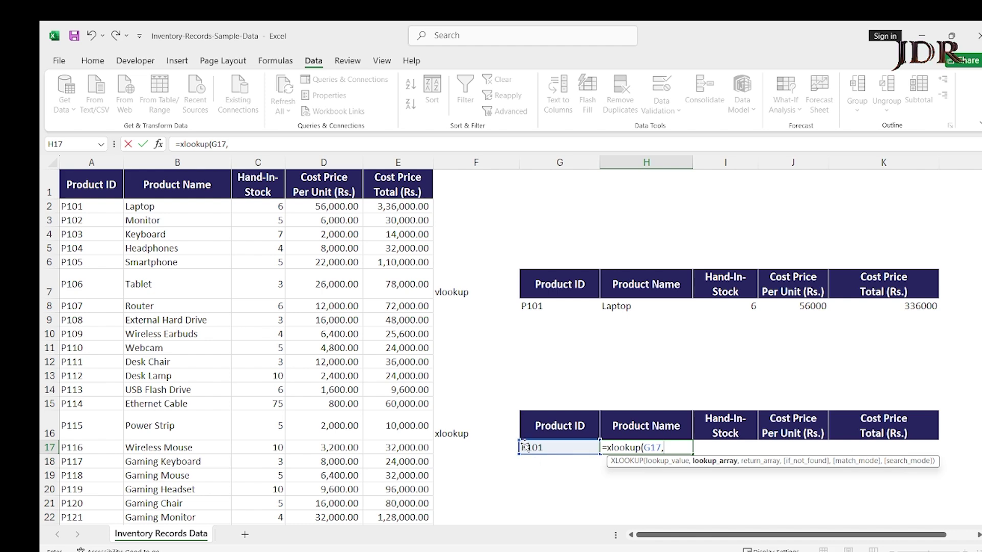
Step: Set the XLOOKUP lookup array to the Product ID range A2:A47
click(73, 203)
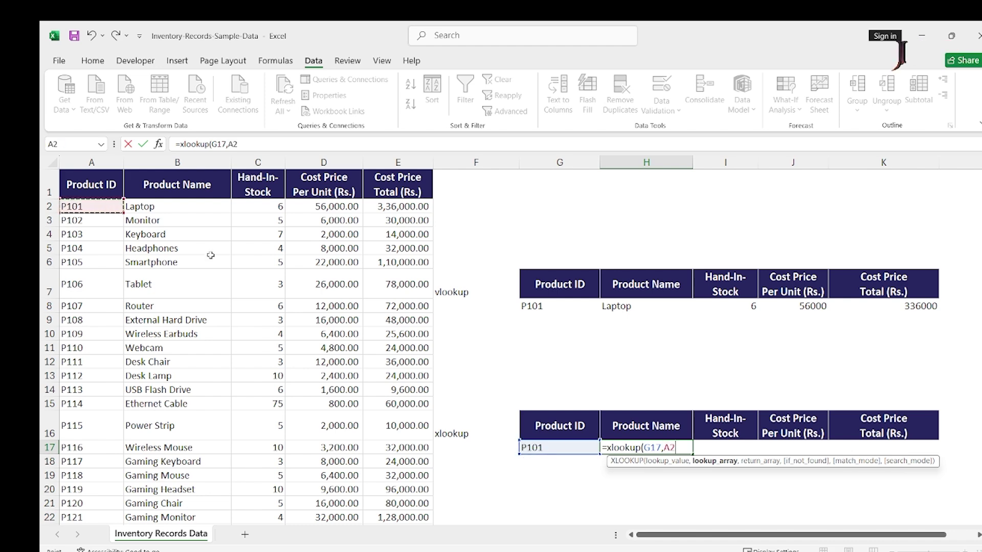
key(ctrl+shift+Down)
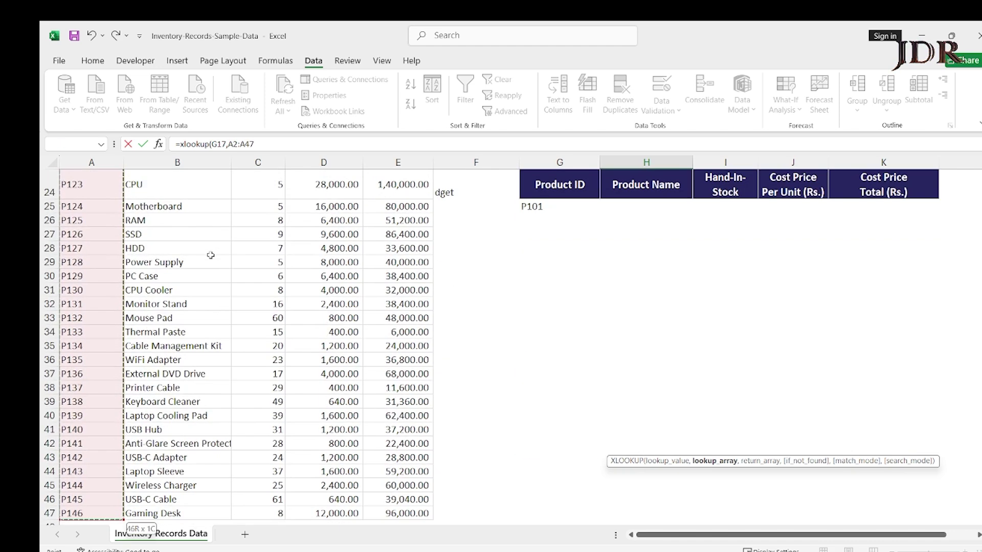
scroll(211, 255, up, 8)
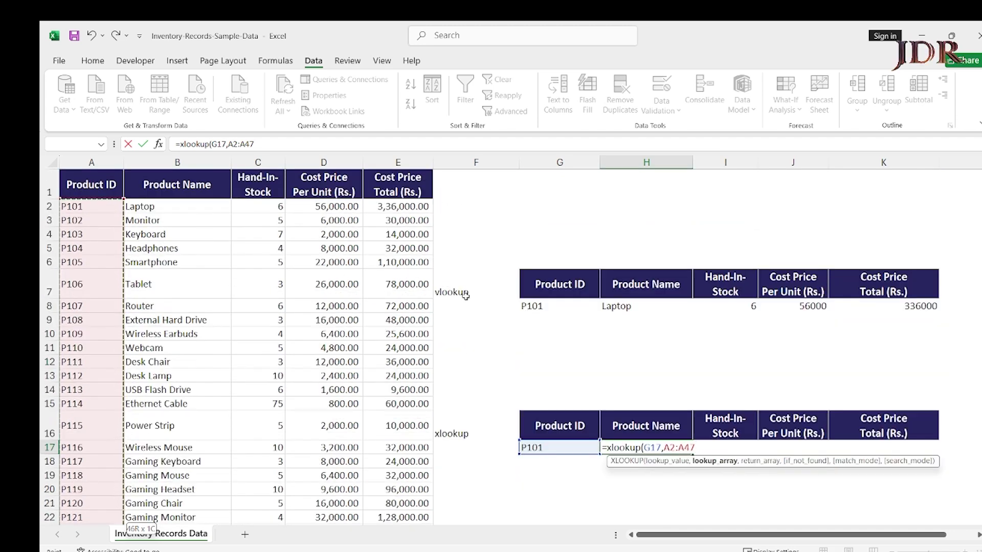
text(,)
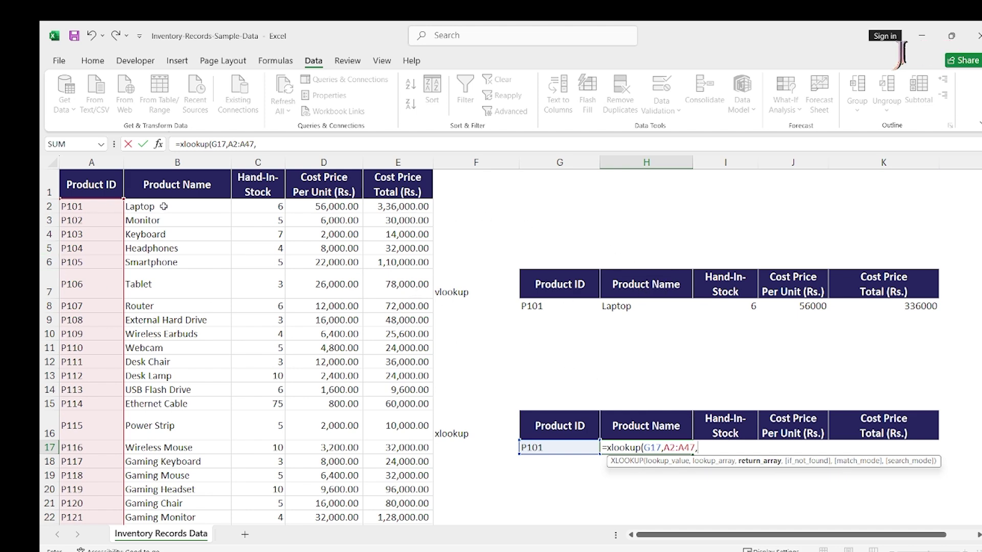
Step: Set the XLOOKUP return array to the Product Name range B2:B47 and enter the formula in H17
click(139, 207)
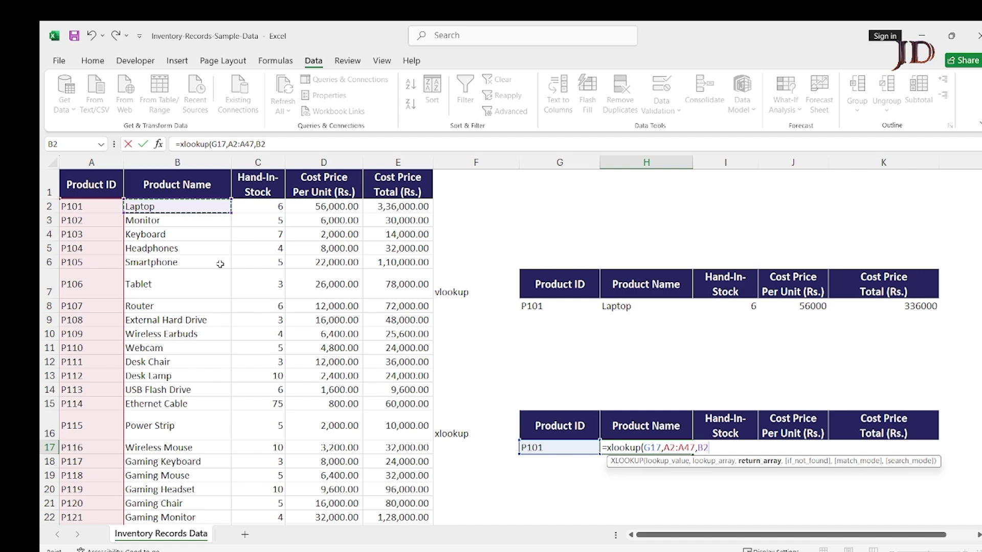
key(ctrl+shift+Down)
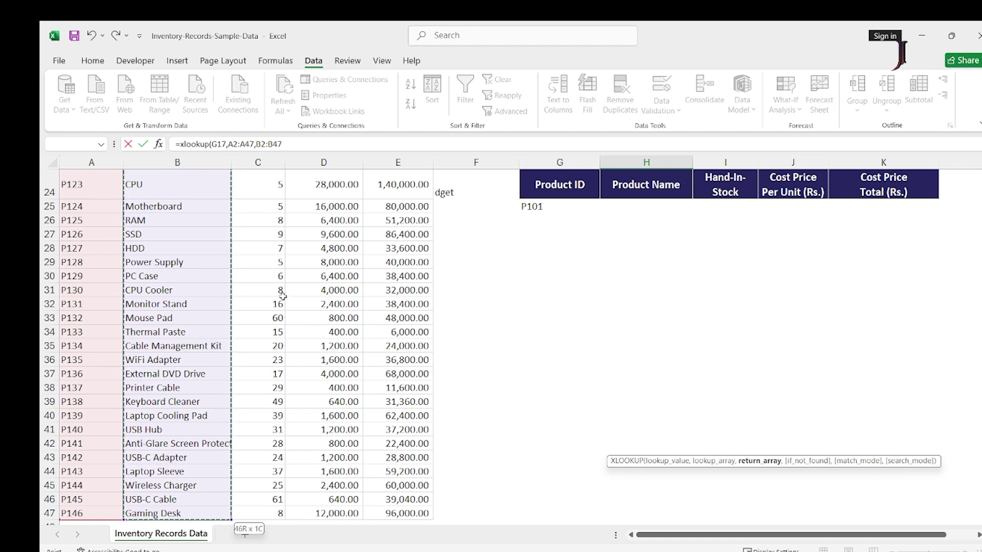
text())
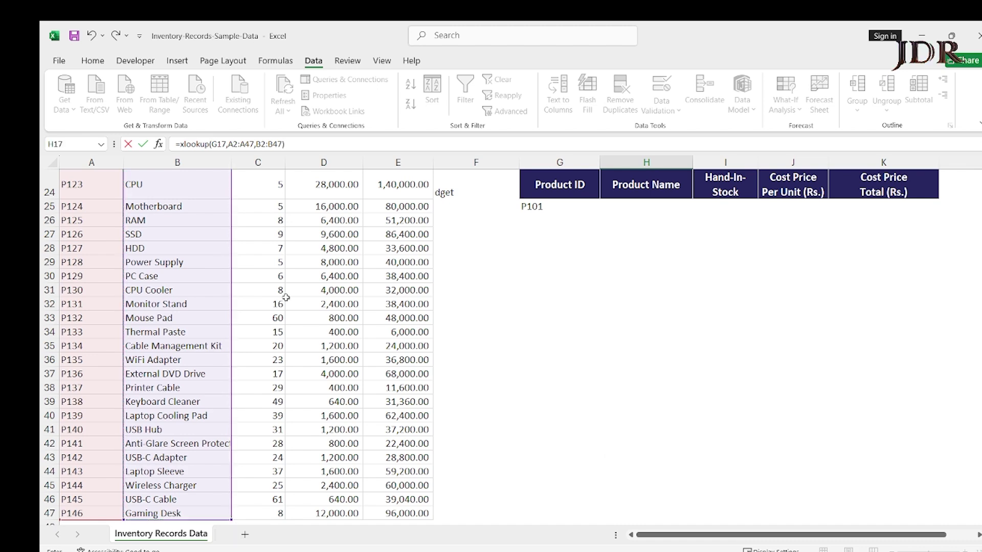
key(ctrl+Return)
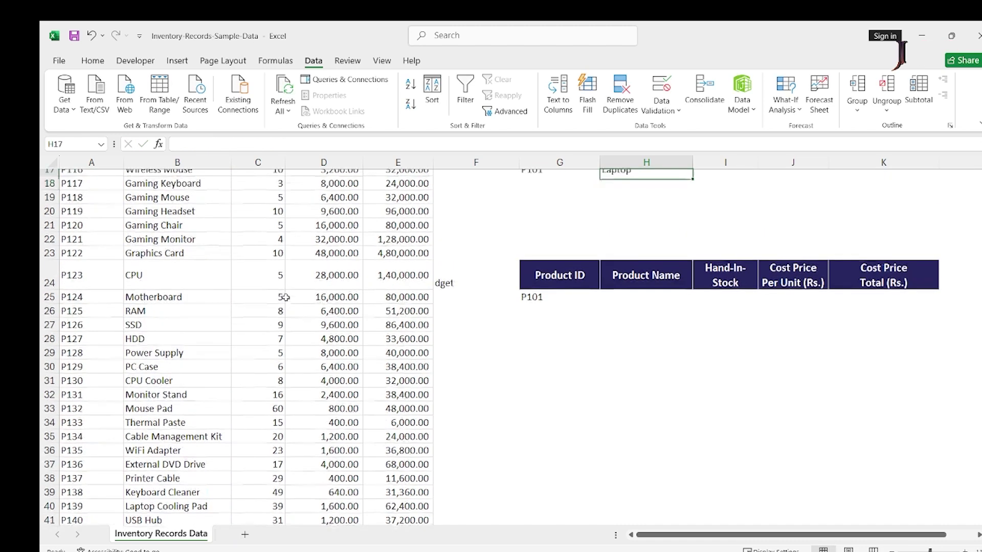
Step: Edit the XLOOKUP formula in H17 so its lookup value is the absolute reference $G$17
scroll(286, 298, up, 1)
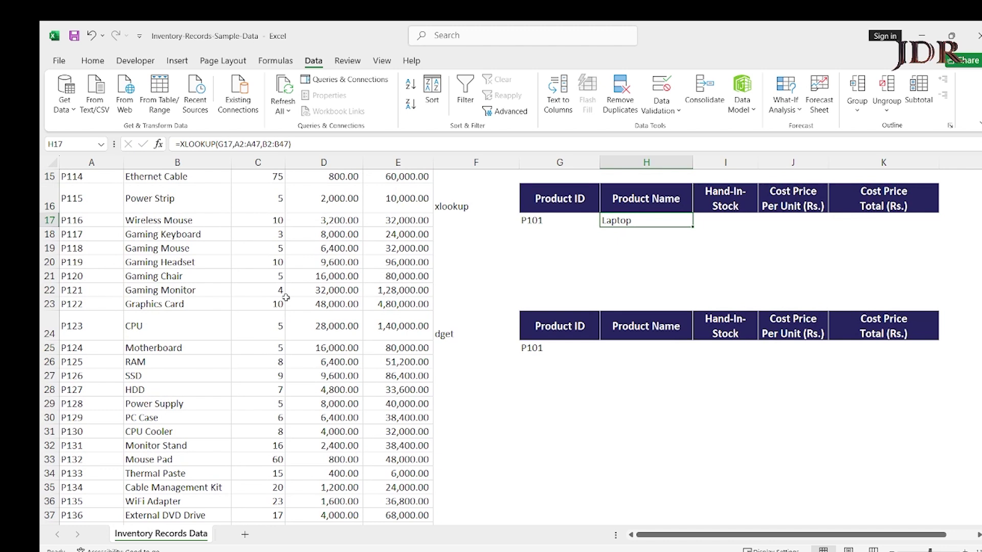
scroll(286, 297, up, 1)
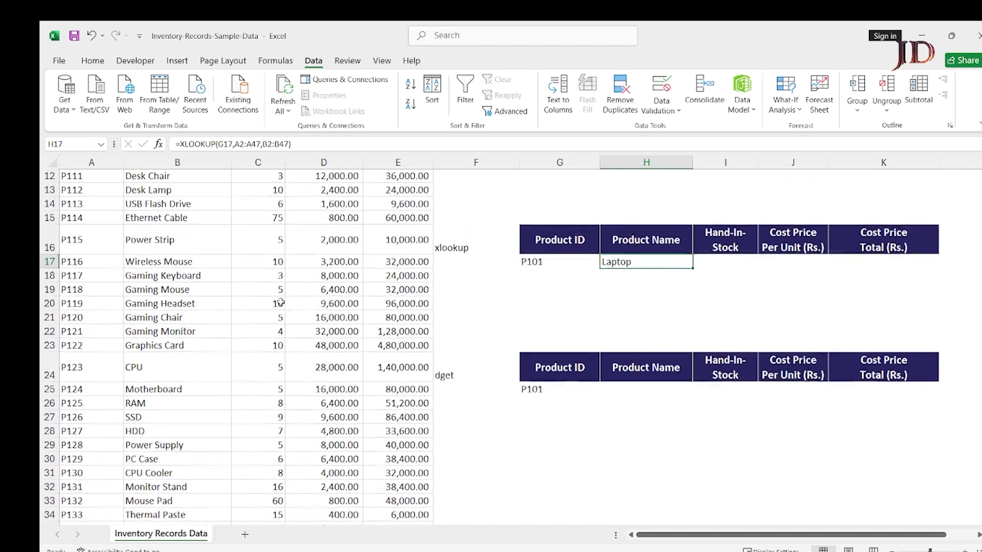
ctrl+scroll(613, 313, up, 2)
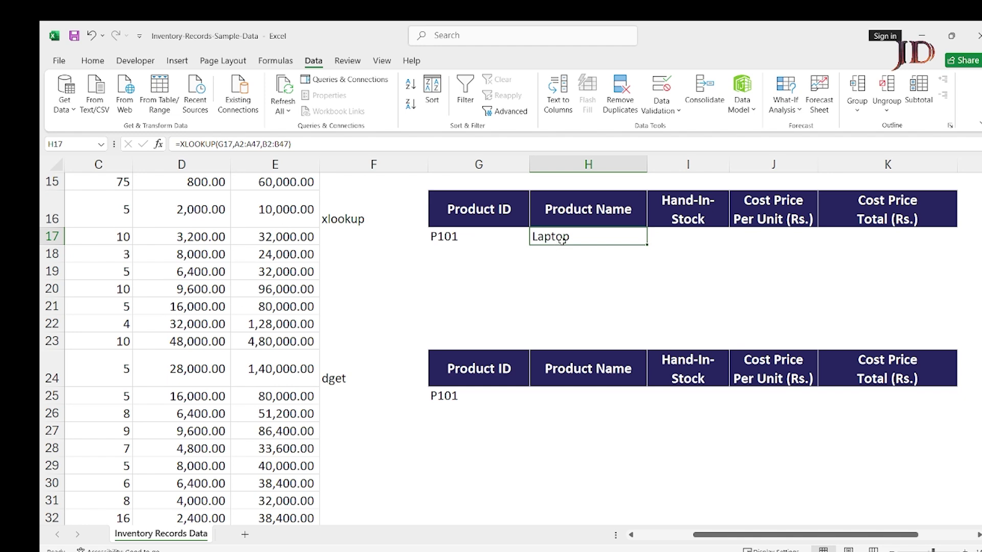
double_click(614, 236)
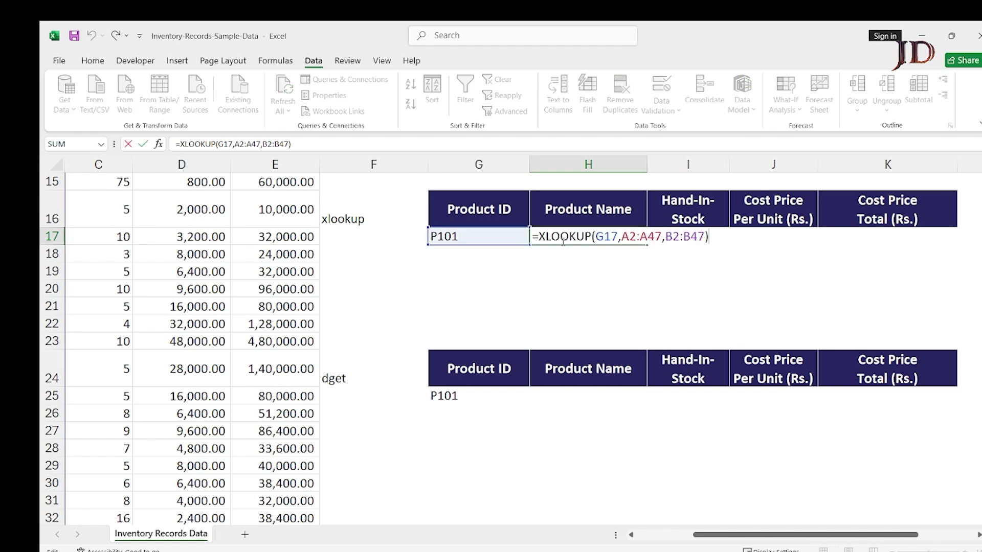
click(609, 236)
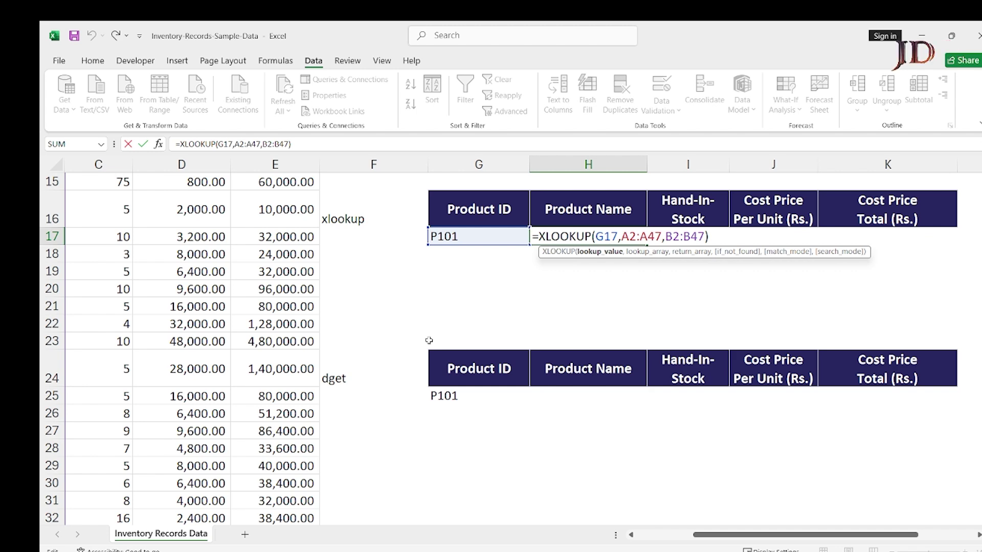
key(F4)
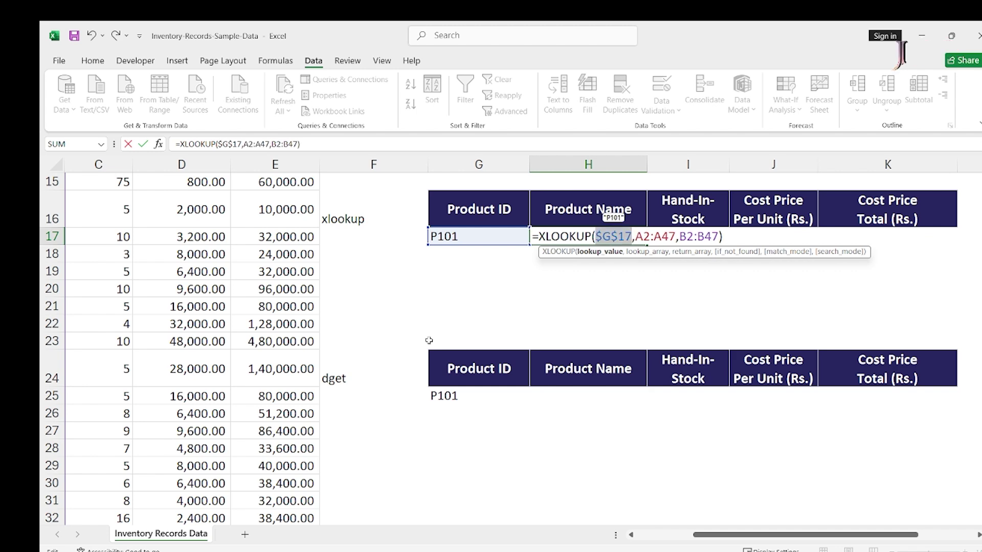
Step: Make the XLOOKUP lookup array in H17 the absolute range $A$2:$A$47 and enter the formula
key(Right)
key(Right)
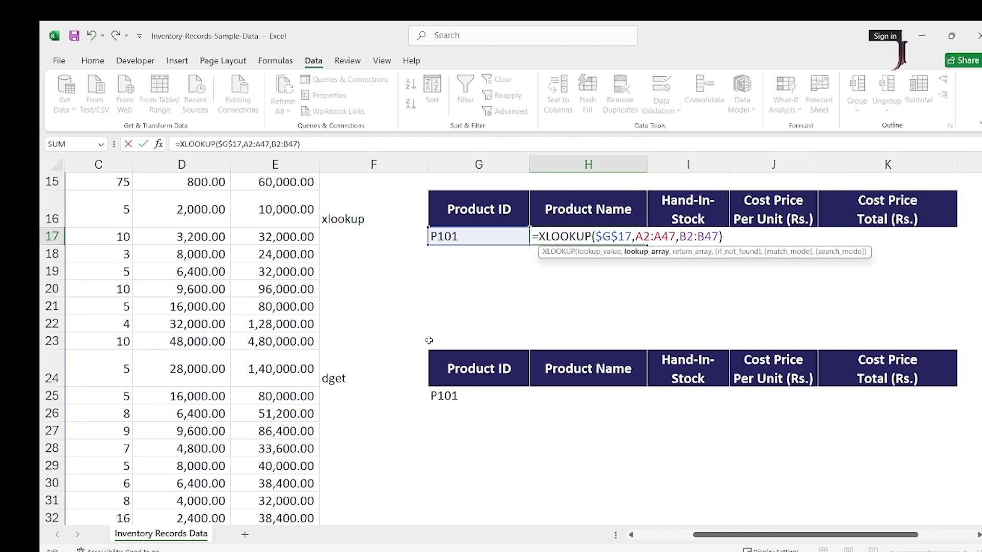
key(Right)
key(F4)
key(Right)
key(Right)
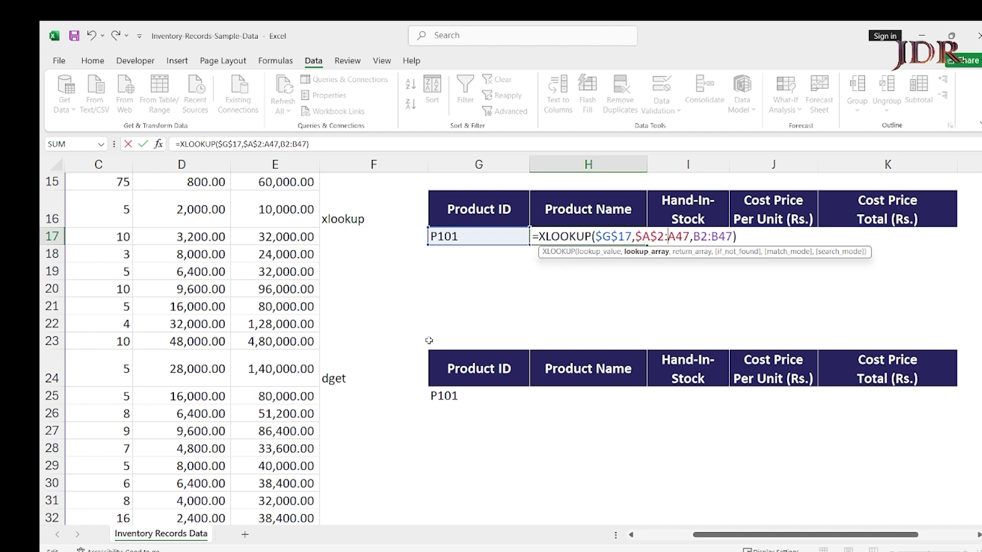
key(F4)
key(ctrl+Return)
Step: Copy the XLOOKUP formula from H17 into I17:K17 to fill the remaining columns of the xlookup block
key(ctrl+c)
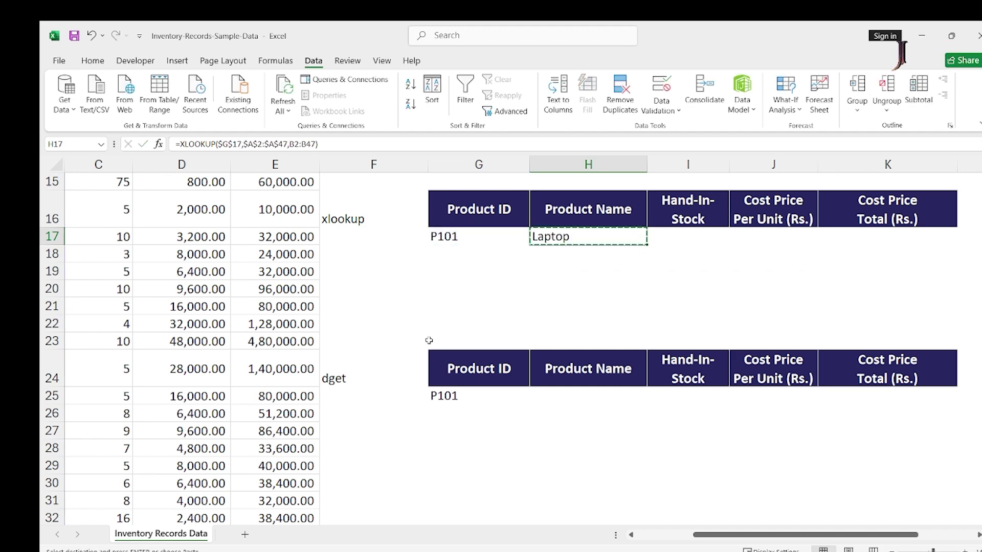
key(Right)
key(shift+Right)
key(shift+Right)
key(Return)
Step: Begin a DGET formula in H25 of the dget block with the whole inventory table A1:E47 as the database
key(Down)
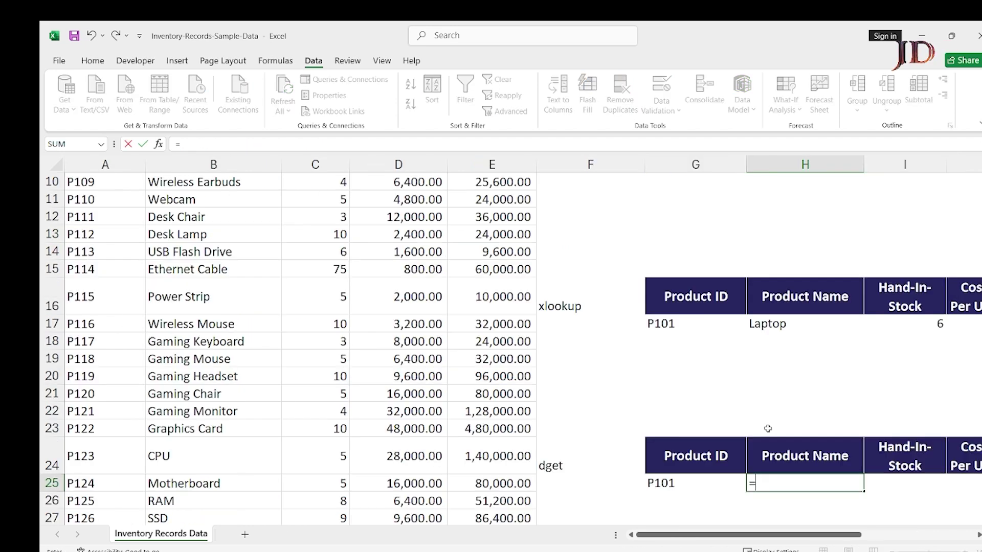
text(d)
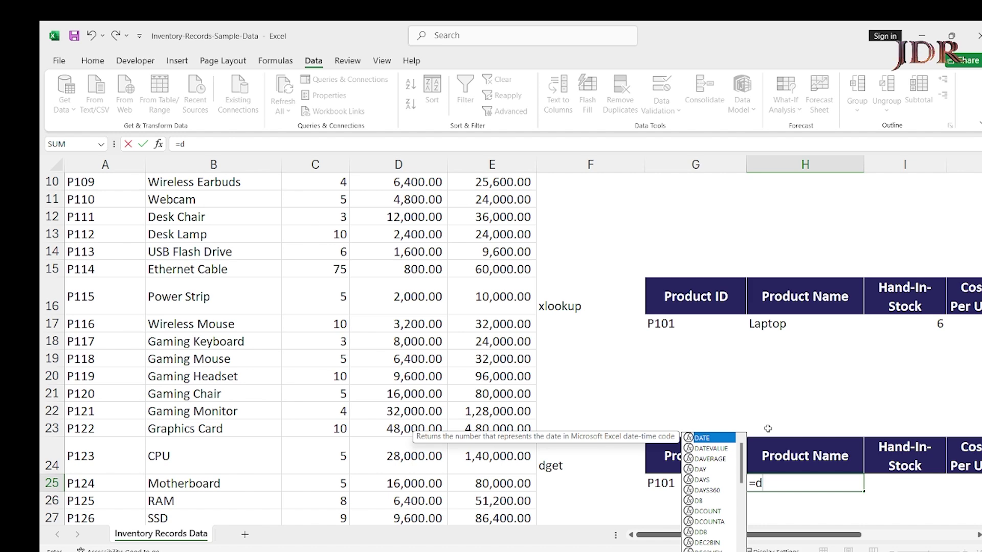
text(get)
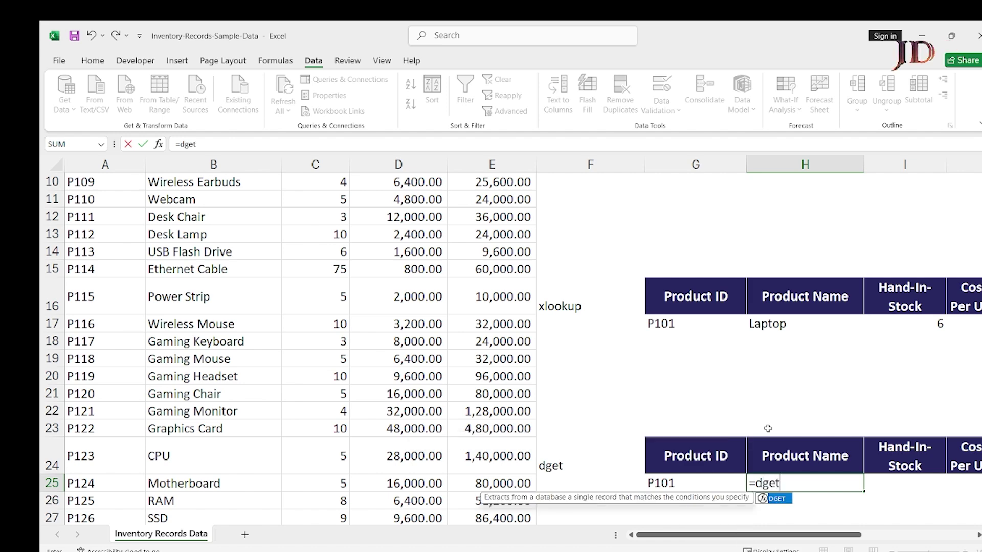
text(()
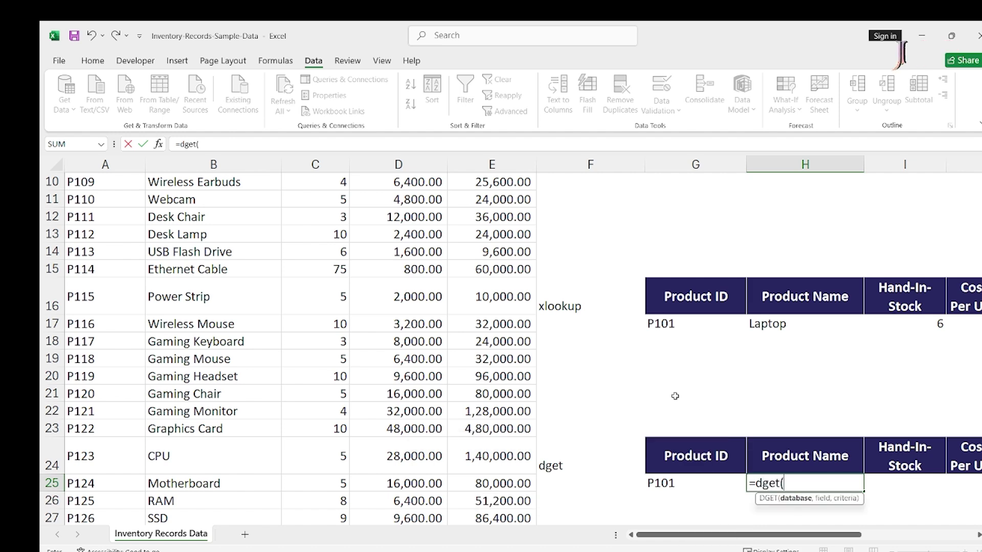
scroll(672, 394, down, 1)
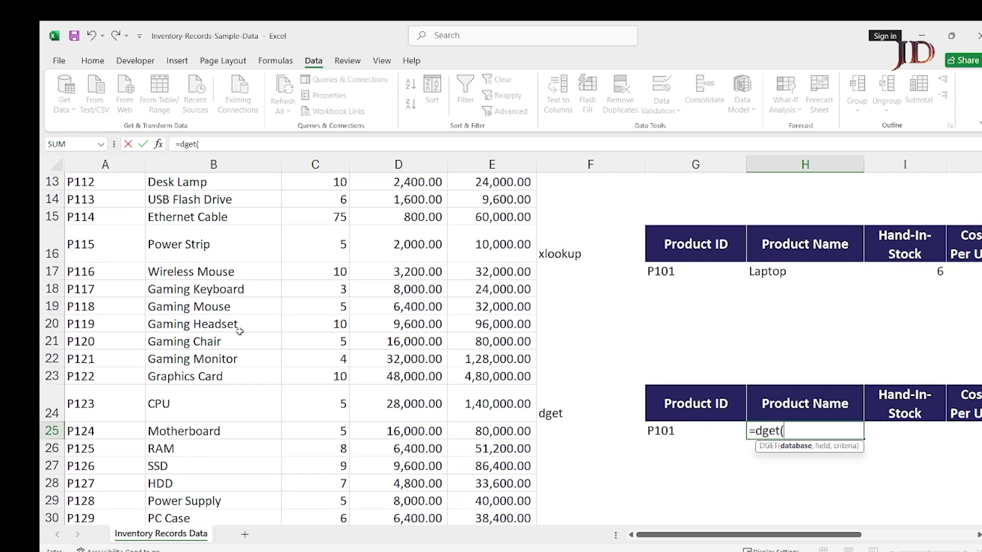
scroll(239, 330, up, 4)
click(86, 196)
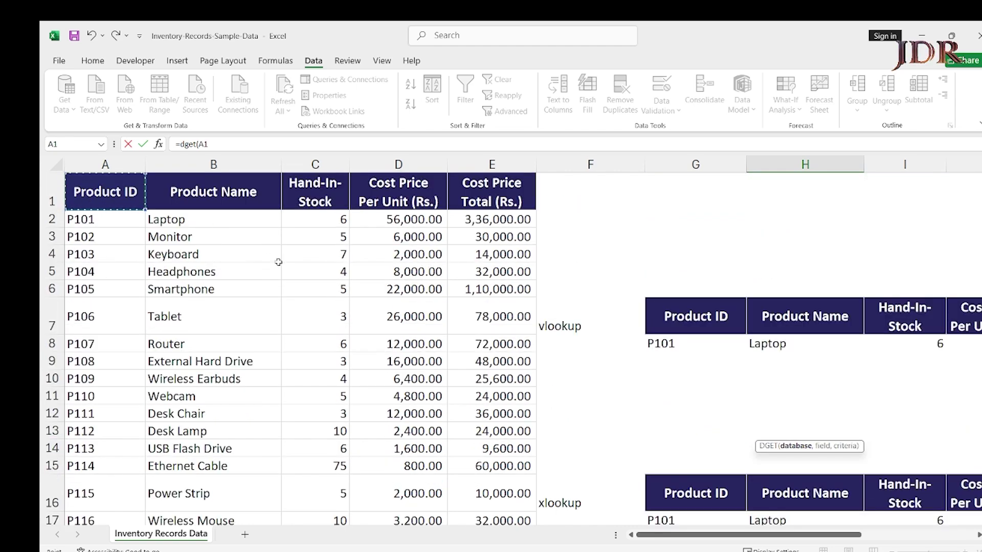
key(ctrl+shift+Right)
key(ctrl+shift+Down)
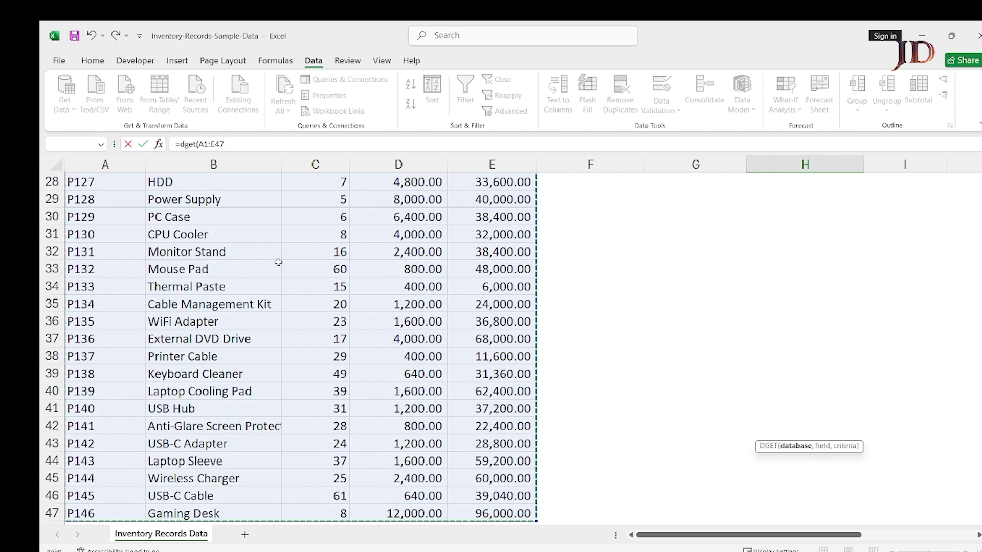
text(,)
Step: Set the DGET field argument to the Product Name header cell H24 of the dget block
scroll(483, 309, up, 6)
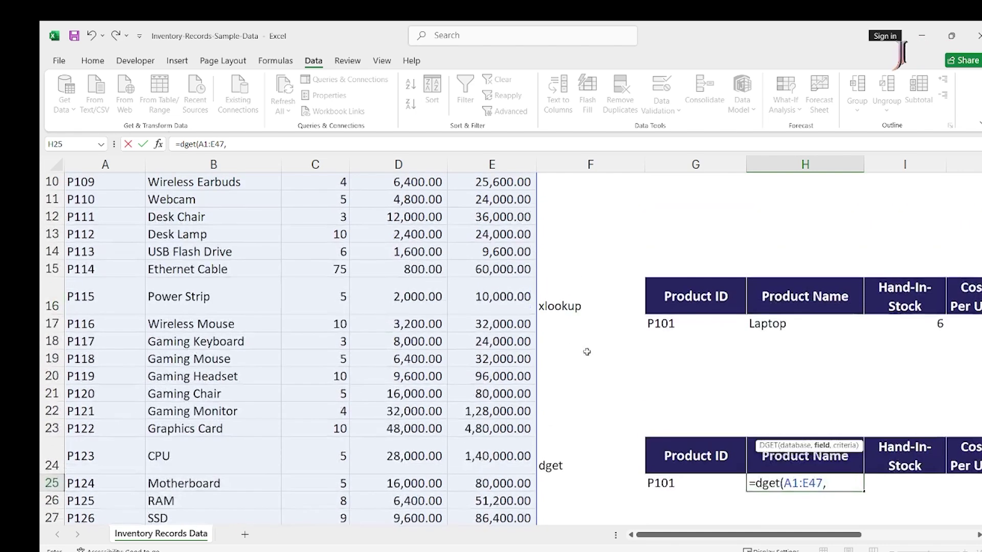
scroll(588, 355, down, 2)
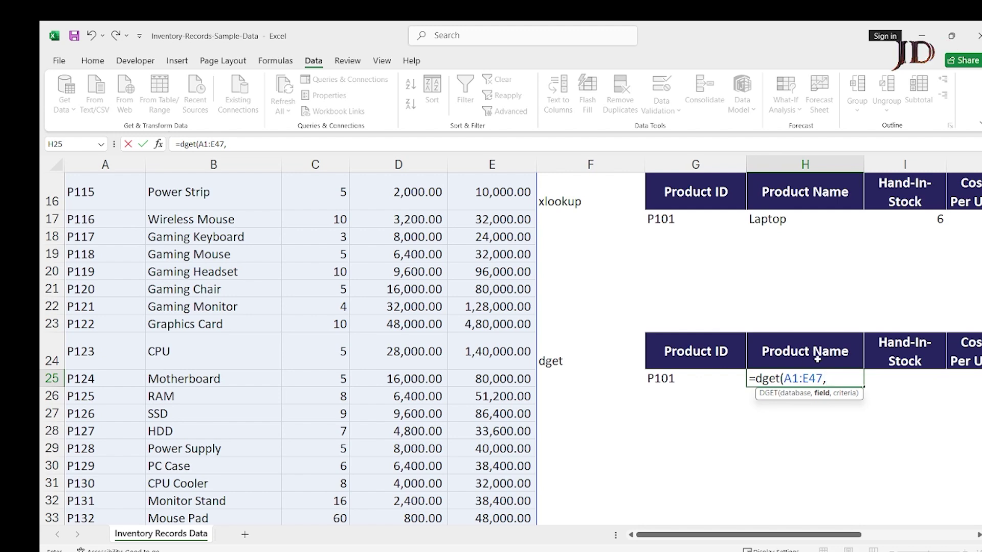
click(789, 351)
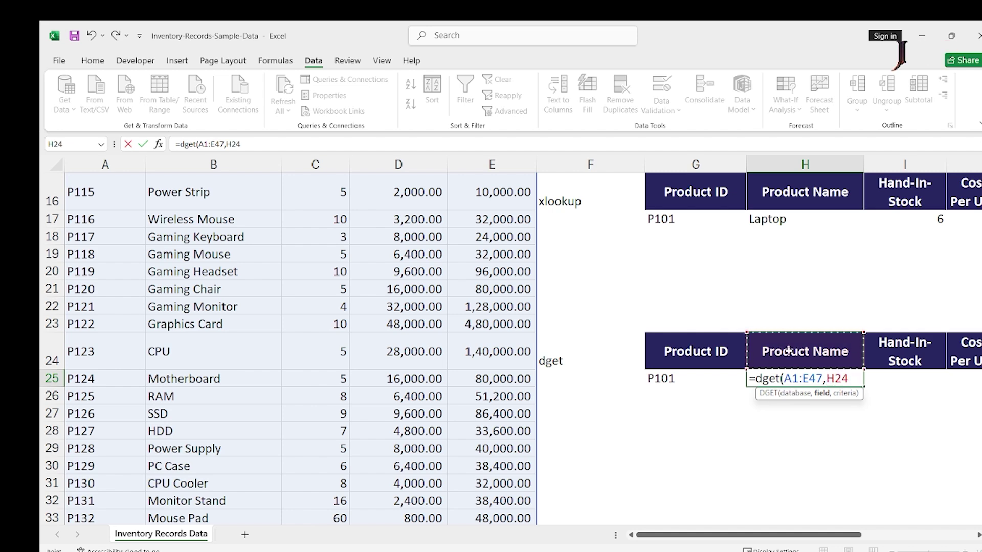
text(,)
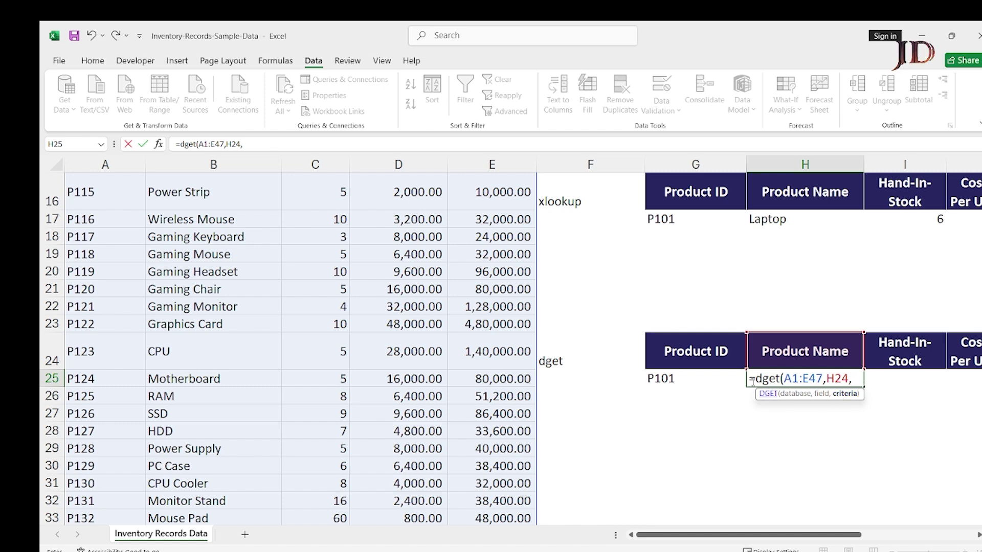
Step: Set the DGET criteria to the Product ID header and value in G24:G25 and enter the formula in H25
drag(696, 353, 700, 378)
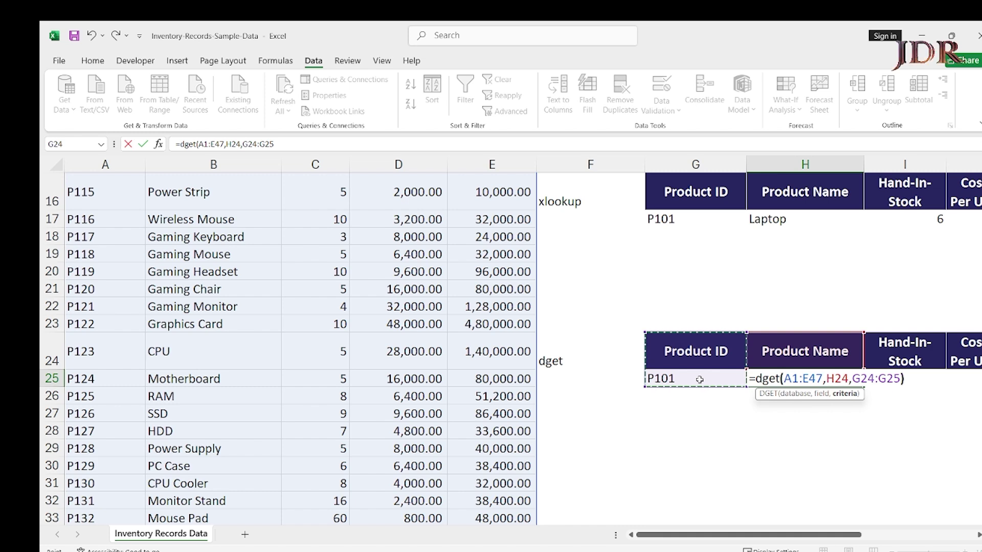
text())
key(Return)
key(Up)
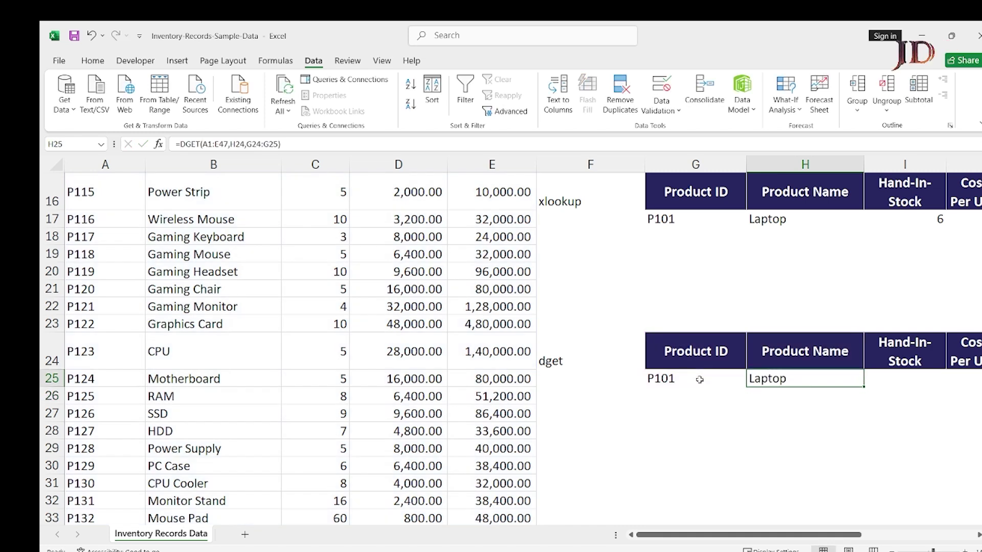
Step: Edit the DGET formula in H25 so the database is $A$1:$E$47 and the criteria range is $G$24:$G$25
key(F2)
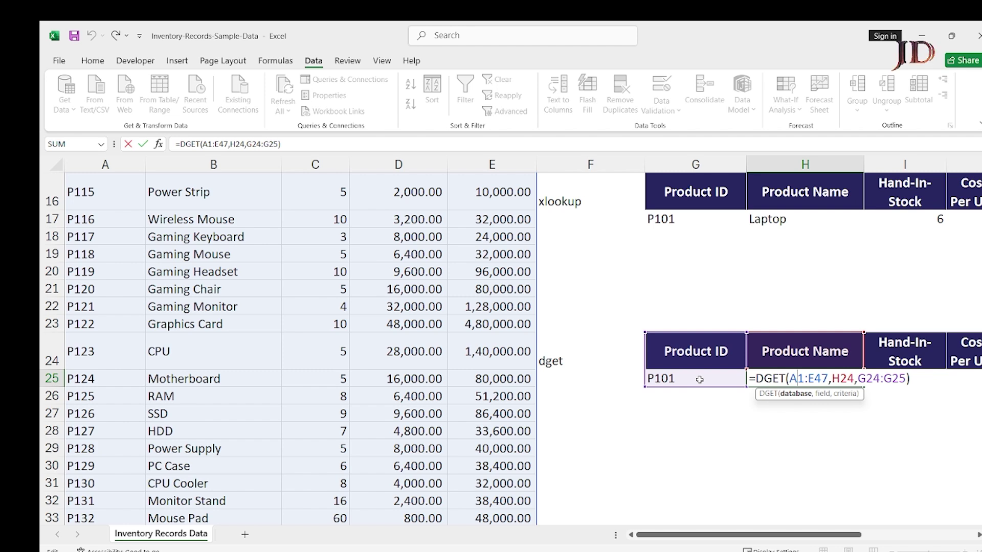
key(F4)
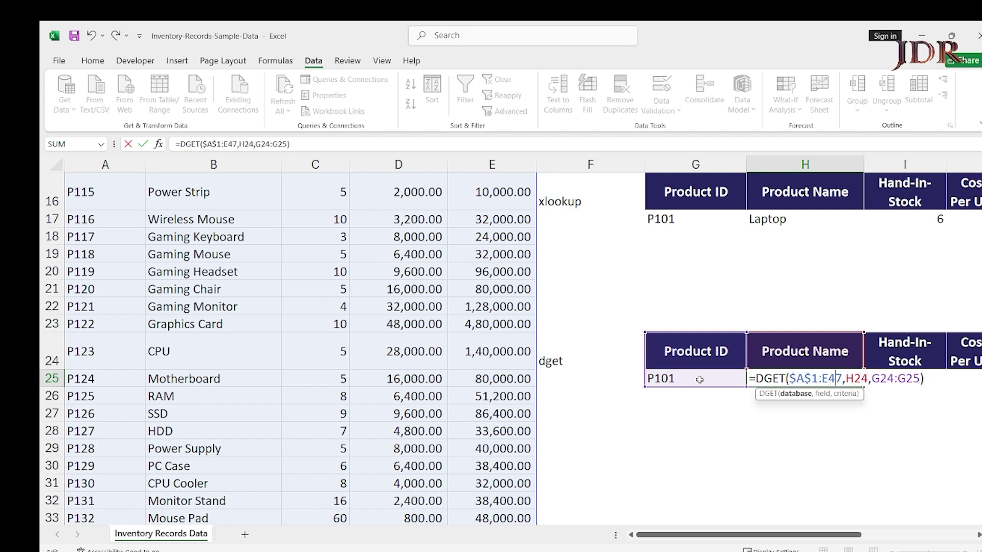
key(F4)
key(Right)
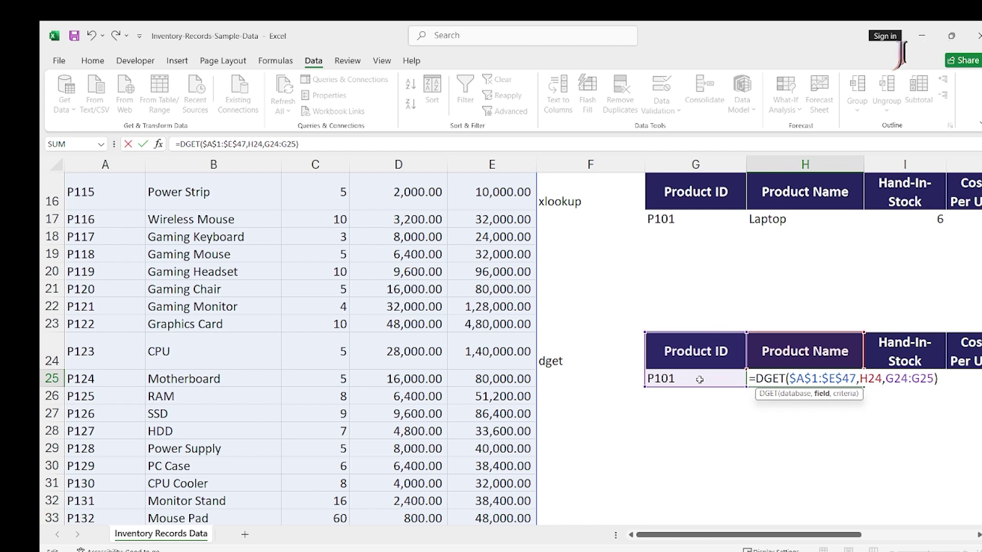
key(Right)
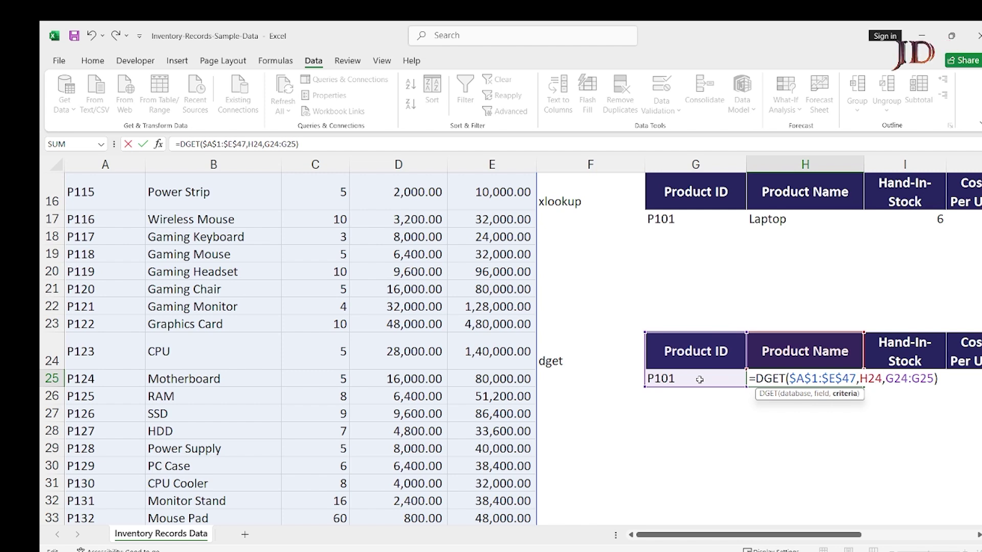
key(Right)
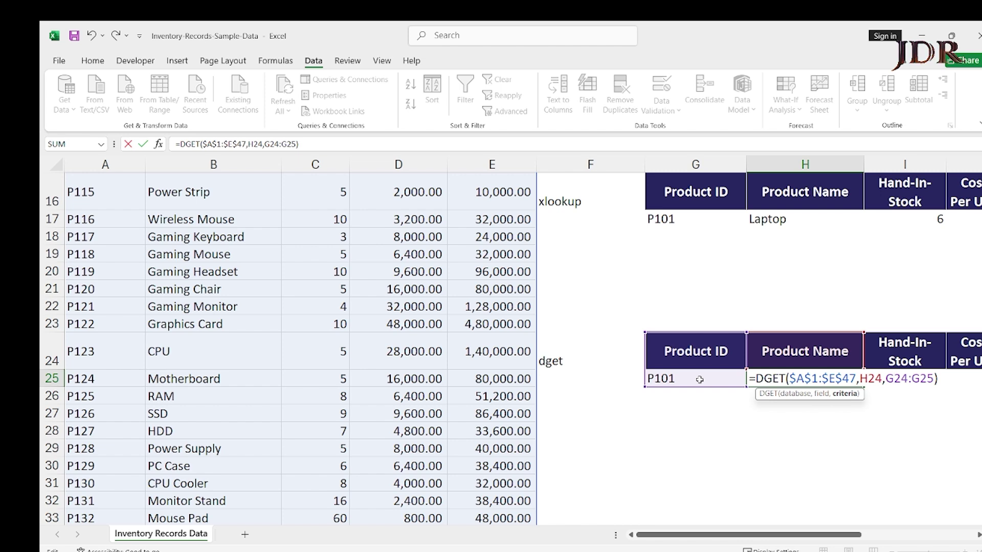
key(F4)
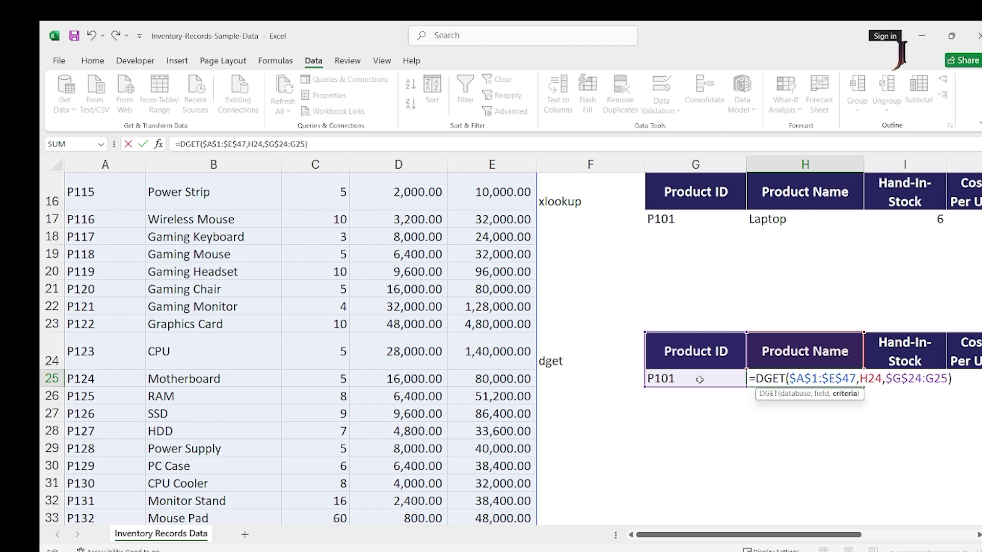
key(F4)
key(ctrl+Return)
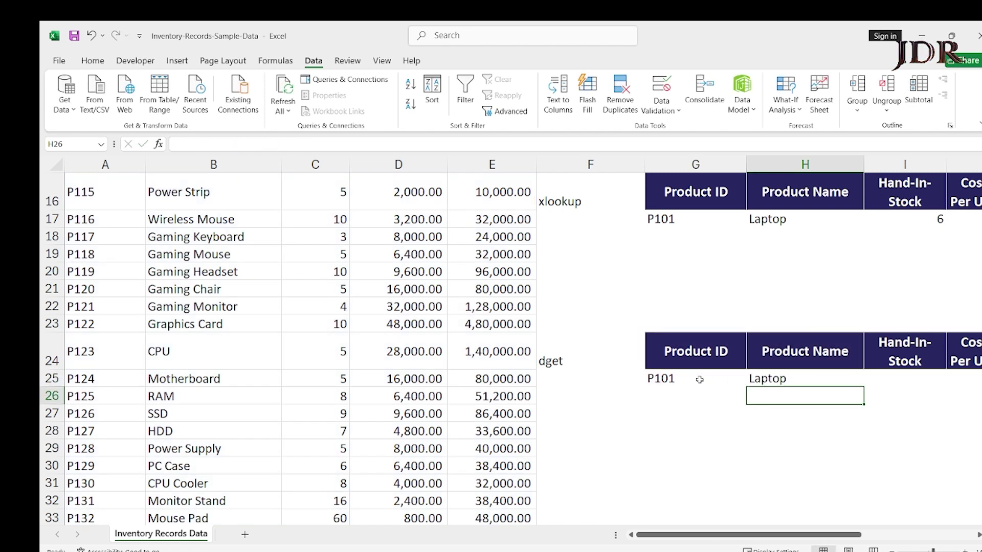
Step: Copy the DGET formula from H25 into I25:K25 to fill the remaining columns of the dget block
key(ctrl+c)
key(Right)
key(shift+Right)
key(shift+Right)
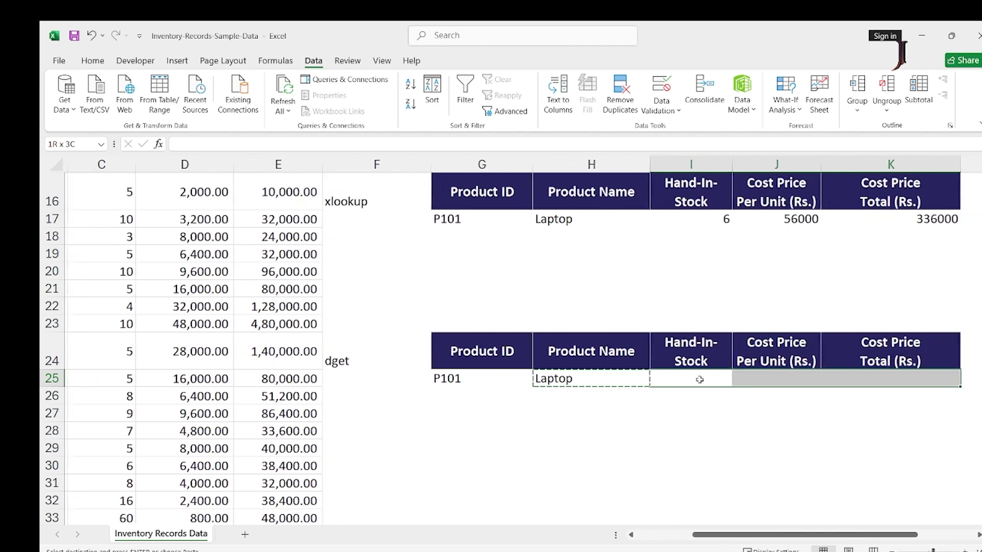
key(Return)
click(700, 379)
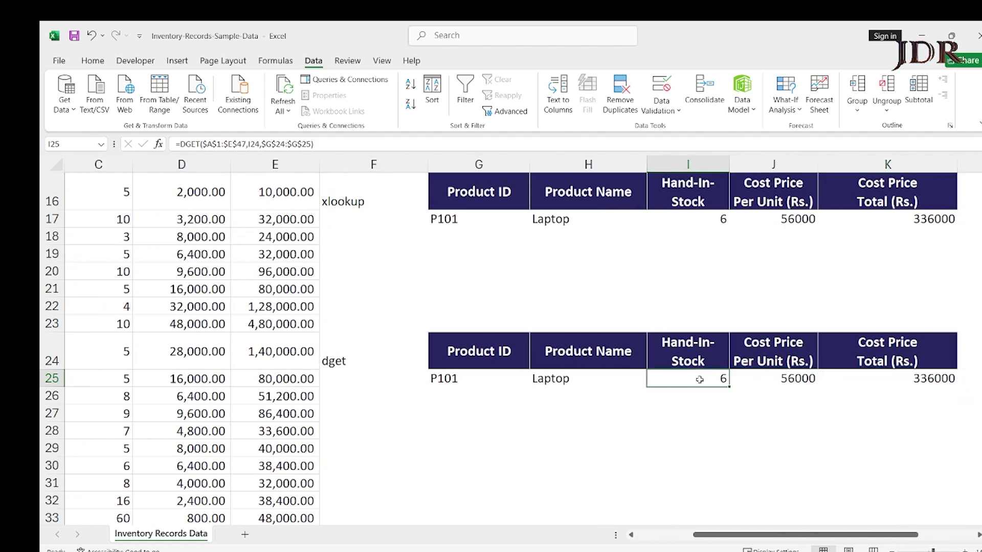
Step: Review the completed vlookup, xlookup and dget blocks and compare the records they return for the selected Product ID
key(Up)
key(Up)
key(Up)
key(Up)
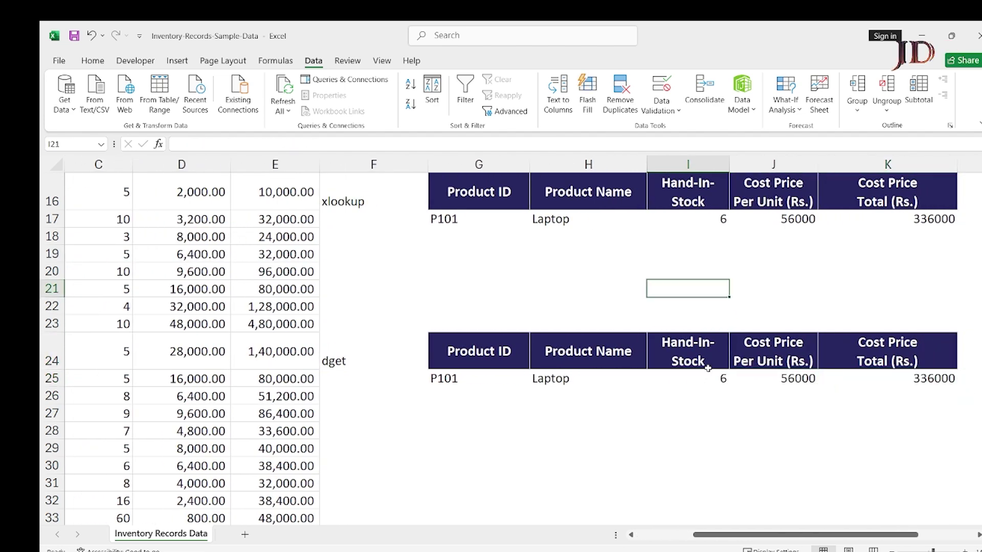
scroll(702, 365, up, 3)
scroll(681, 358, down, 2)
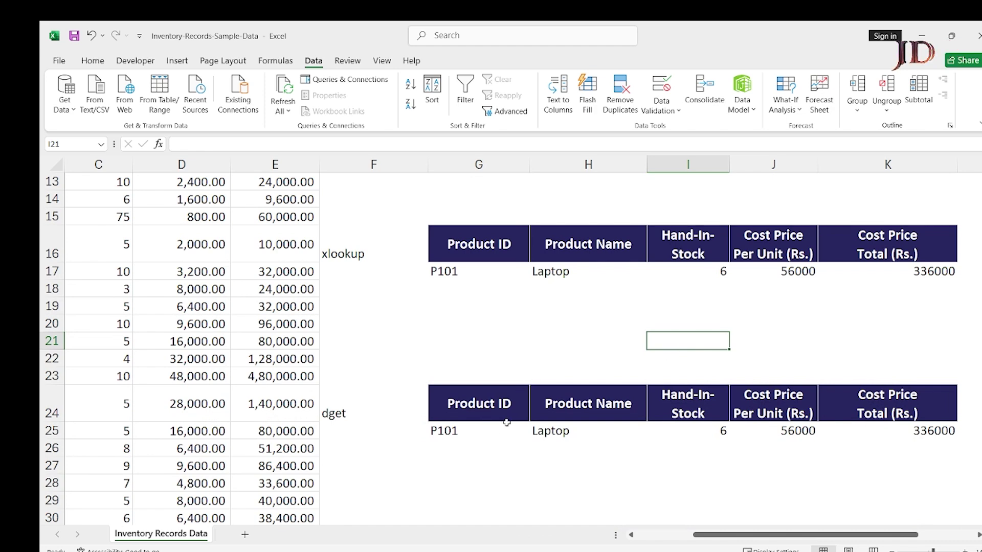
scroll(455, 388, up, 2)
scroll(409, 276, up, 2)
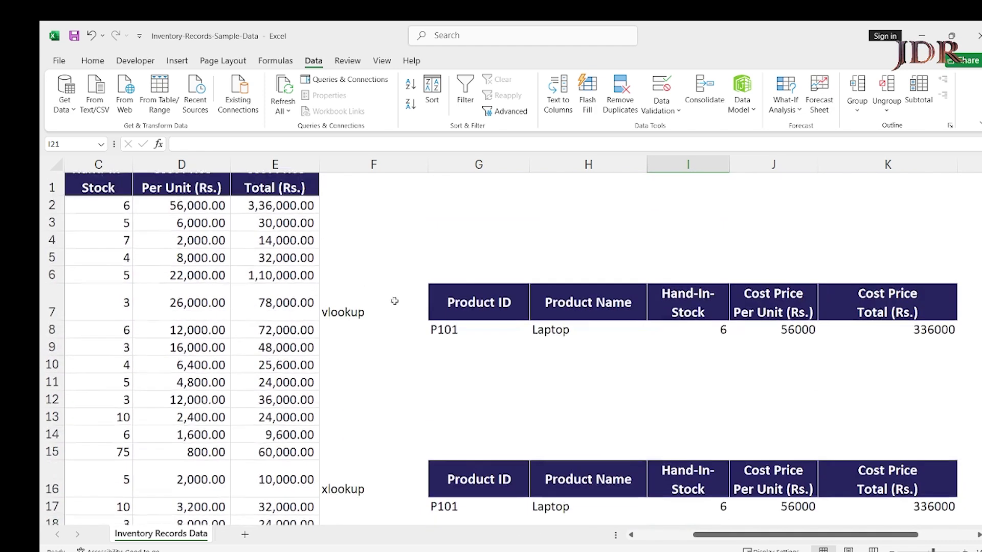
scroll(358, 251, down, 1)
scroll(347, 262, down, 1)
click(364, 247)
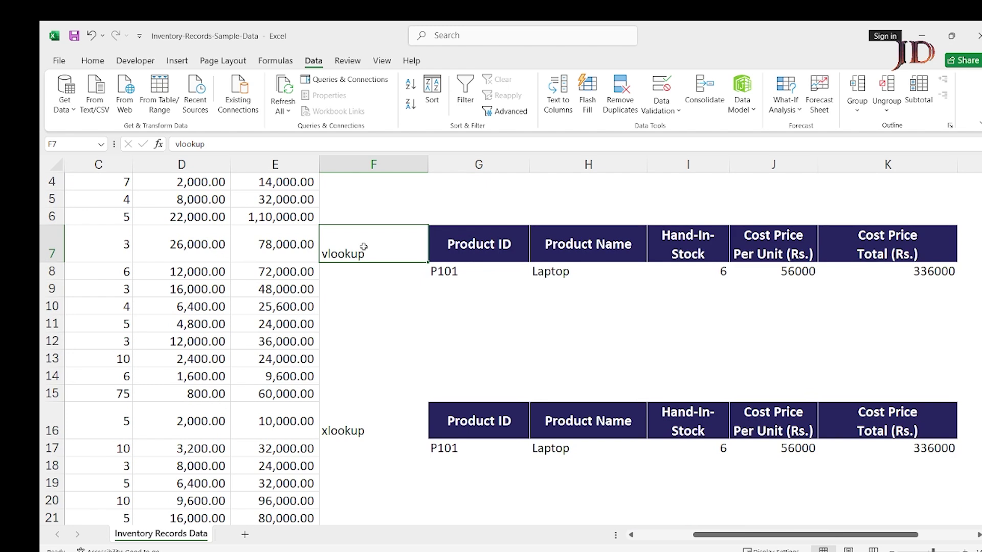
scroll(364, 251, down, 3)
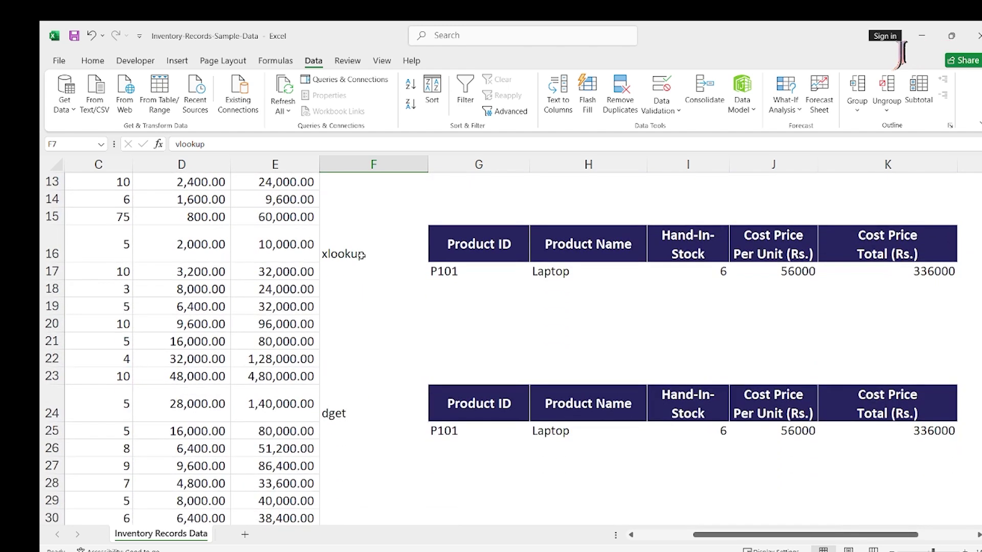
click(365, 254)
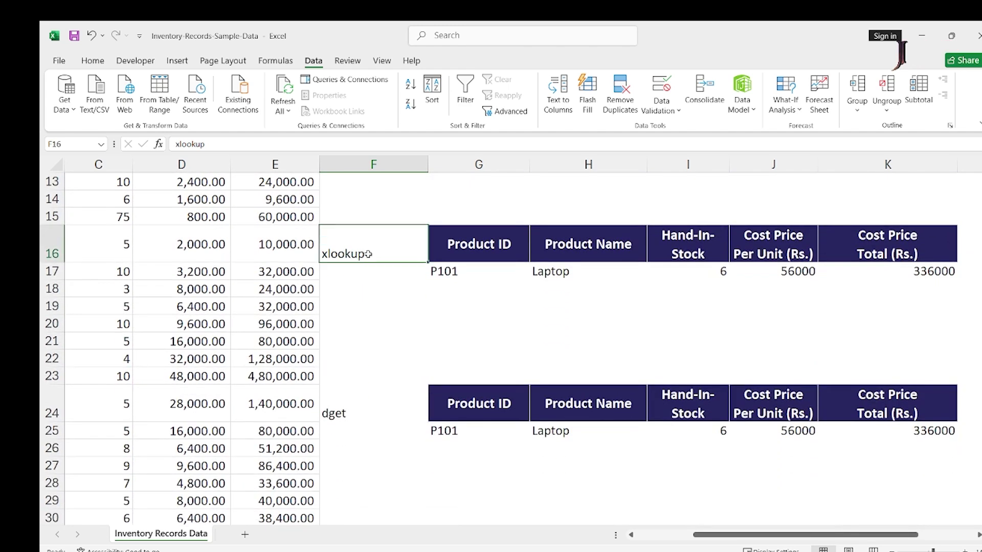
scroll(390, 285, down, 2)
click(382, 292)
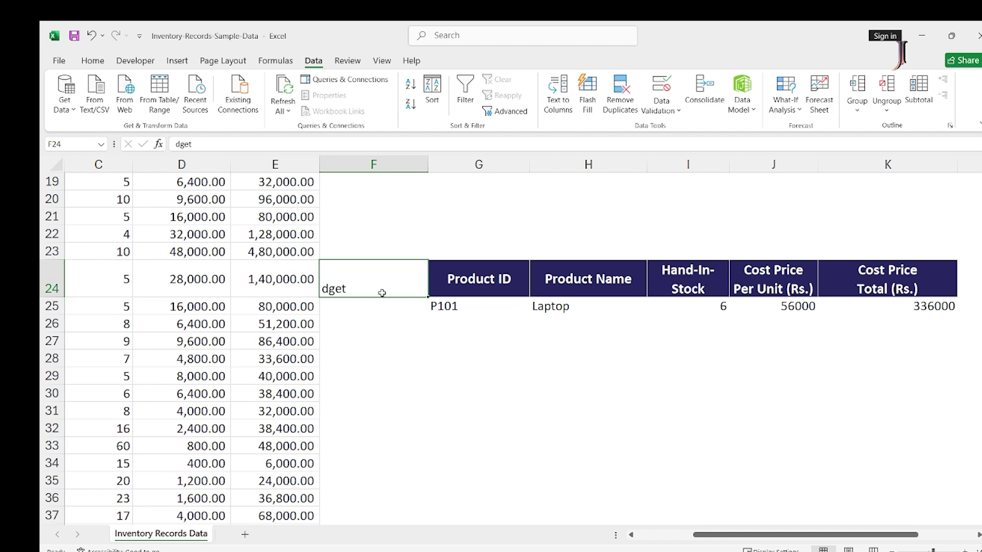
scroll(386, 294, up, 3)
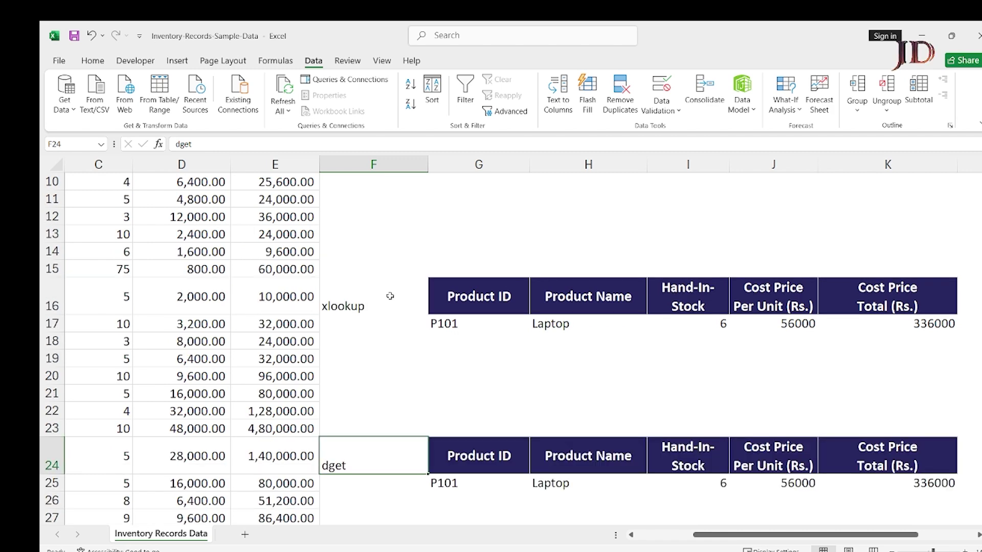